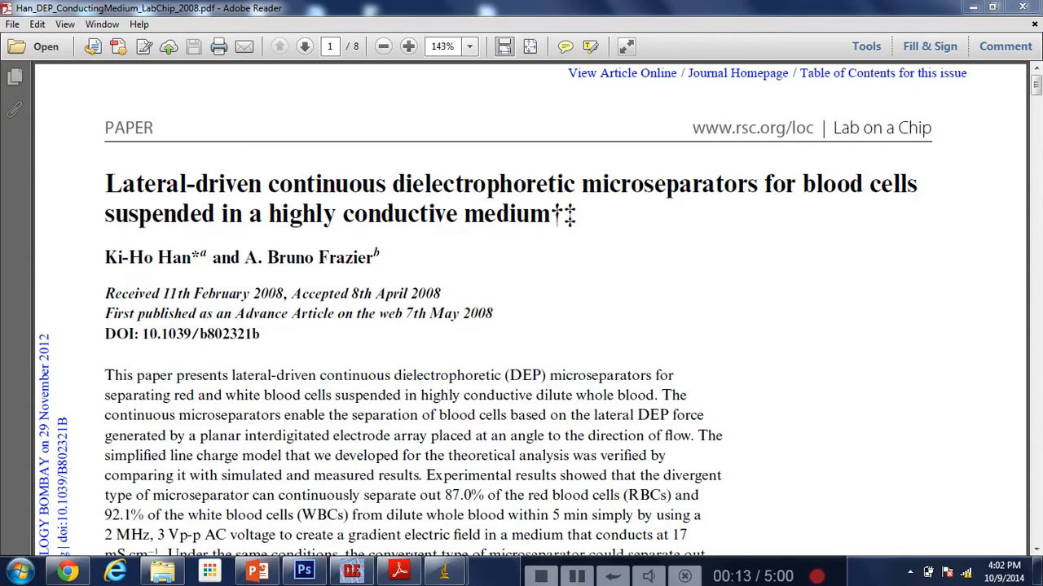
Browse the paper to the electrode micrographs on page 6 and bring up the cropped micrograph and toolbar in ImageJ
{"action": "left_click_drag", "start_coordinate": [1035, 94], "coordinate": [1035, 277]}
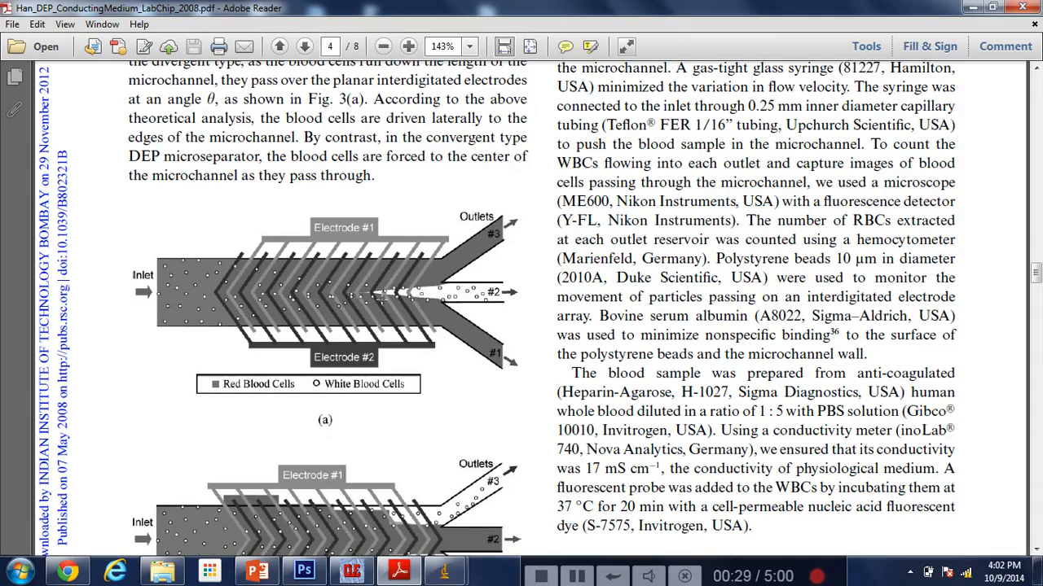
{"action": "left_click_drag", "start_coordinate": [1036, 285], "coordinate": [1038, 405]}
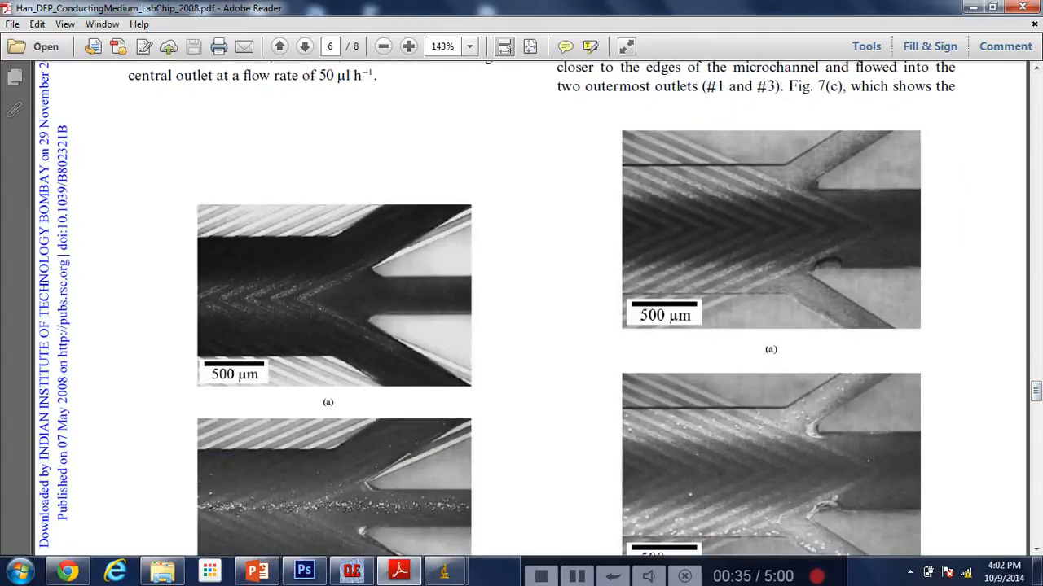
{"action": "left_click", "coordinate": [454, 570]}
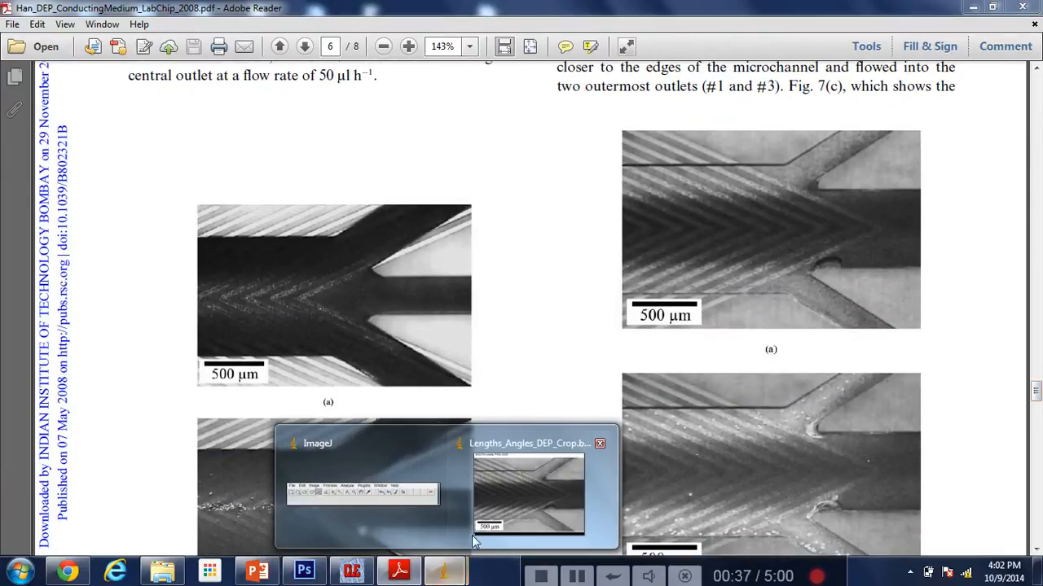
{"action": "left_click", "coordinate": [517, 508]}
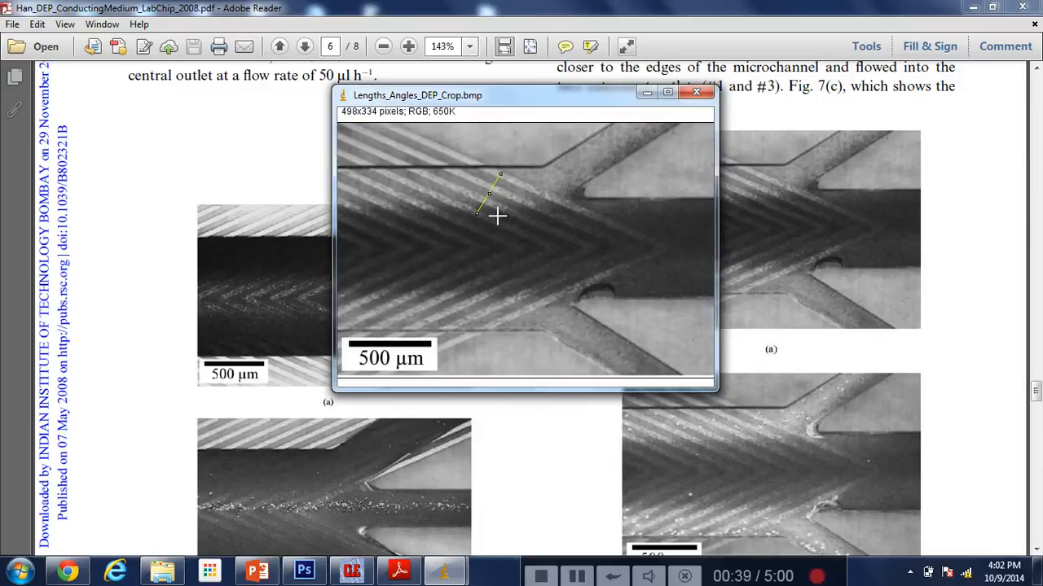
{"action": "mouse_move", "coordinate": [444, 570]}
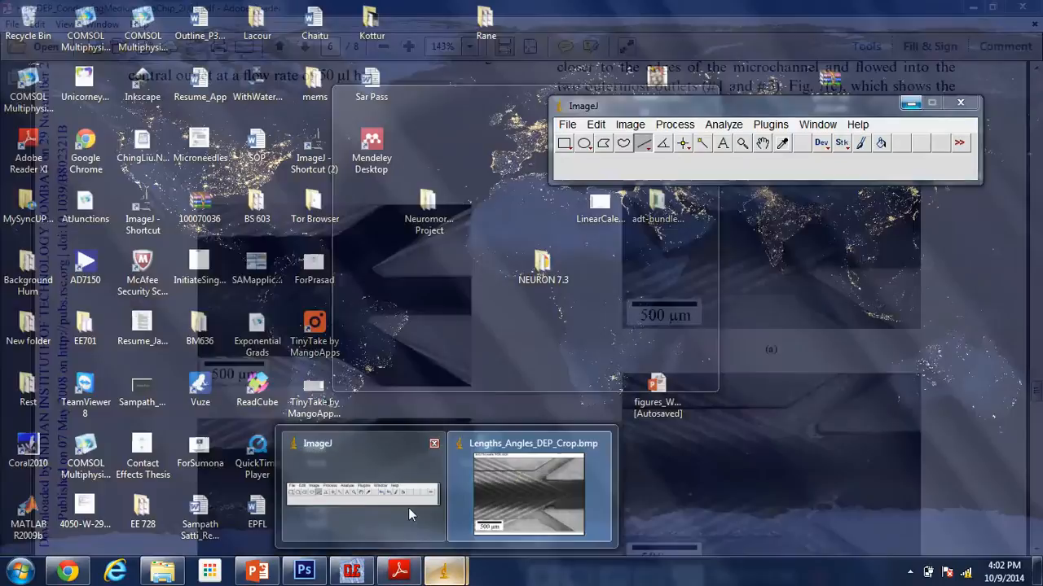
{"action": "left_click", "coordinate": [408, 508]}
{"action": "left_click_drag", "start_coordinate": [680, 114], "coordinate": [732, 73]}
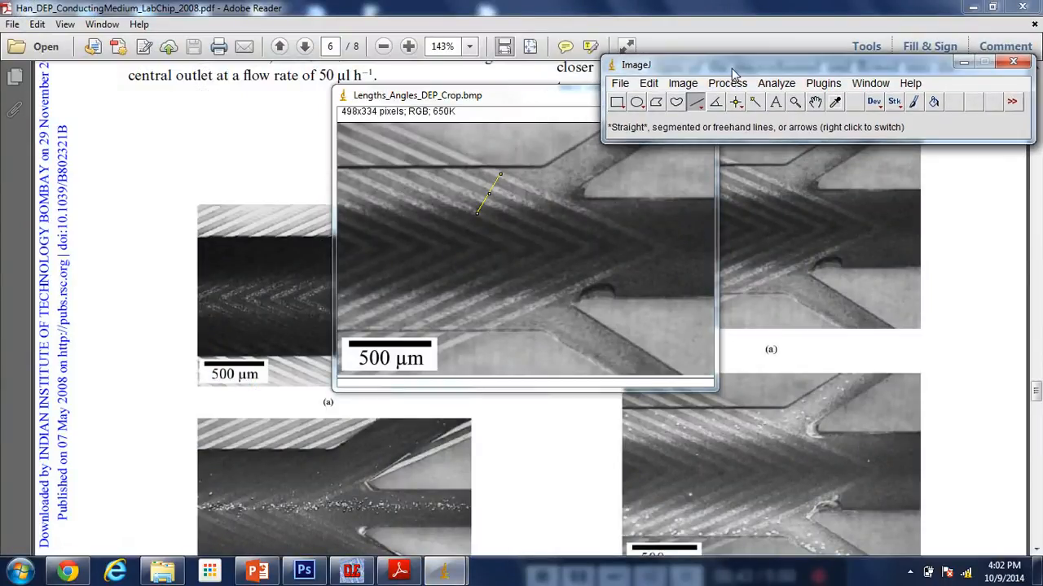
Measure the angle between the channel's centre line and the slanted electrode finger in the cropped micrograph with the Angle tool
{"action": "left_click", "coordinate": [715, 102]}
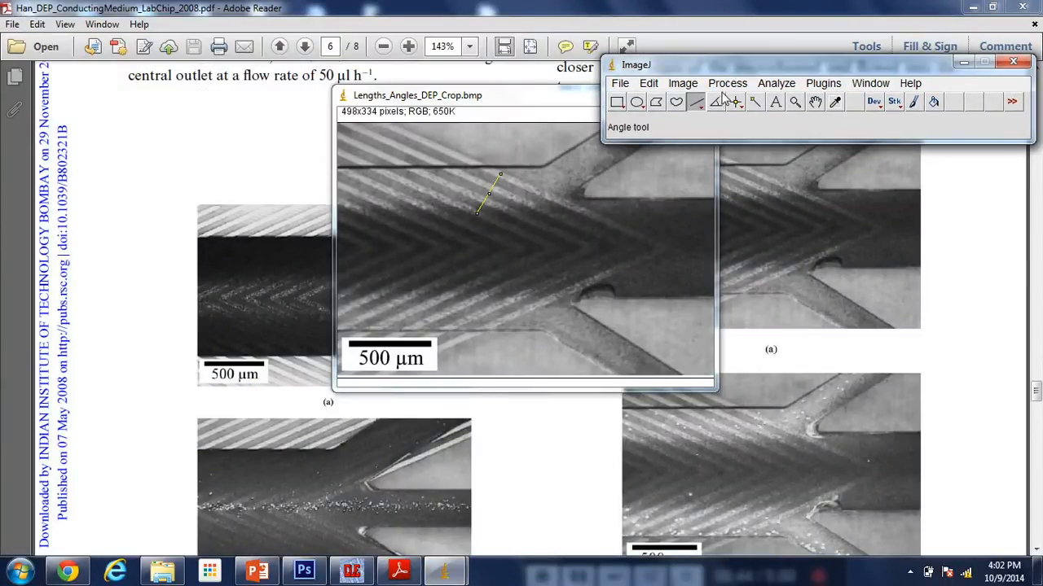
{"action": "left_click", "coordinate": [408, 256]}
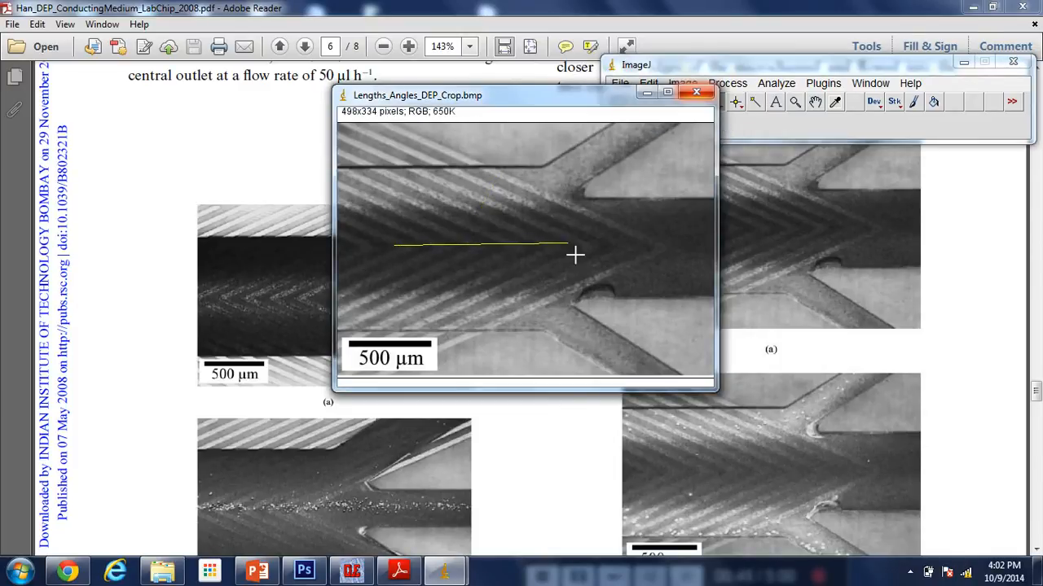
{"action": "left_click", "coordinate": [667, 246]}
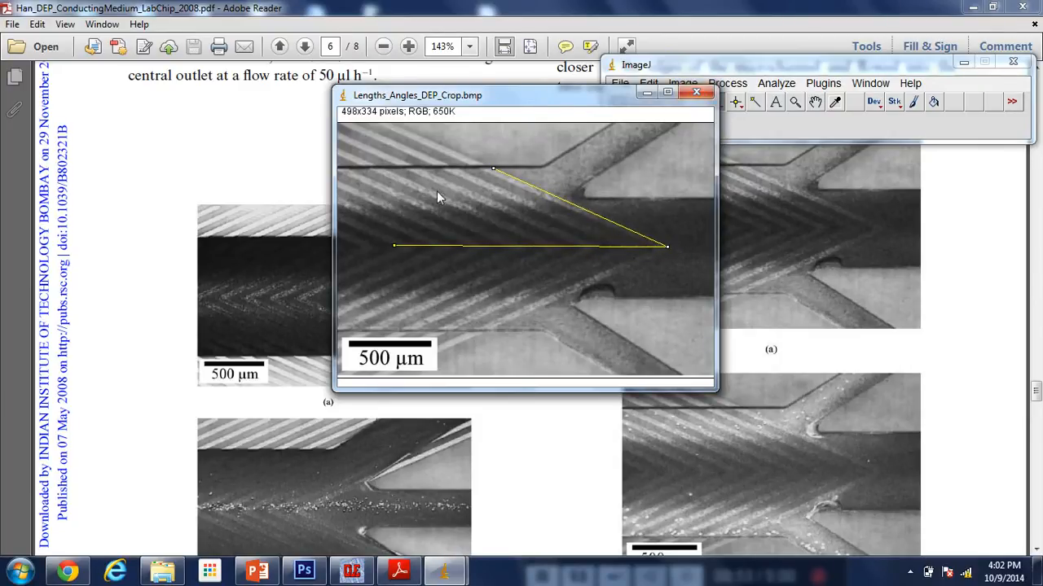
{"action": "left_click_drag", "start_coordinate": [575, 101], "coordinate": [413, 164]}
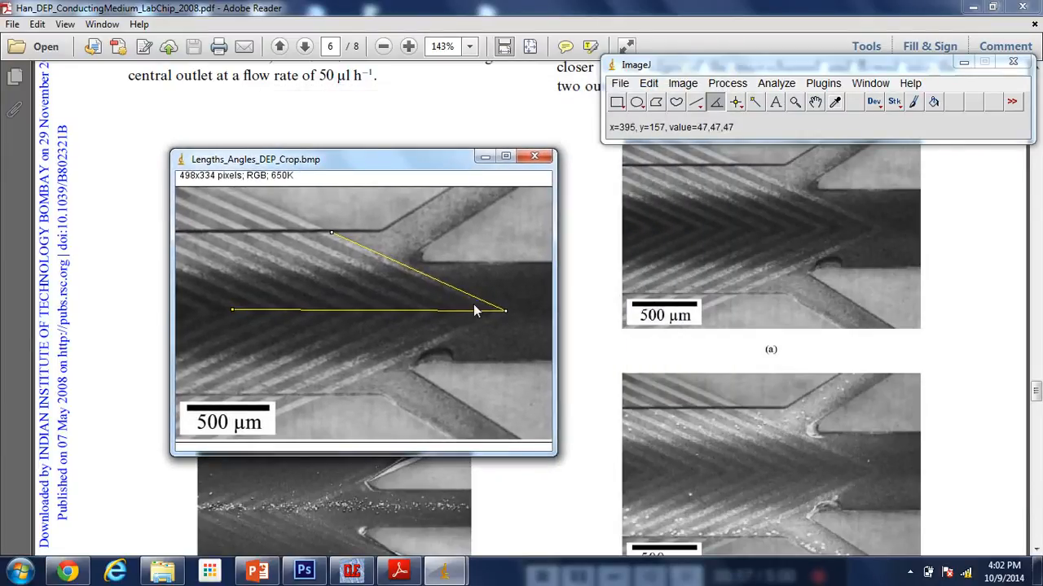
{"action": "mouse_move", "coordinate": [507, 312]}
{"action": "left_mouse_down"}
{"action": "mouse_move", "coordinate": [486, 331]}
{"action": "mouse_move", "coordinate": [507, 315]}
{"action": "left_mouse_up"}
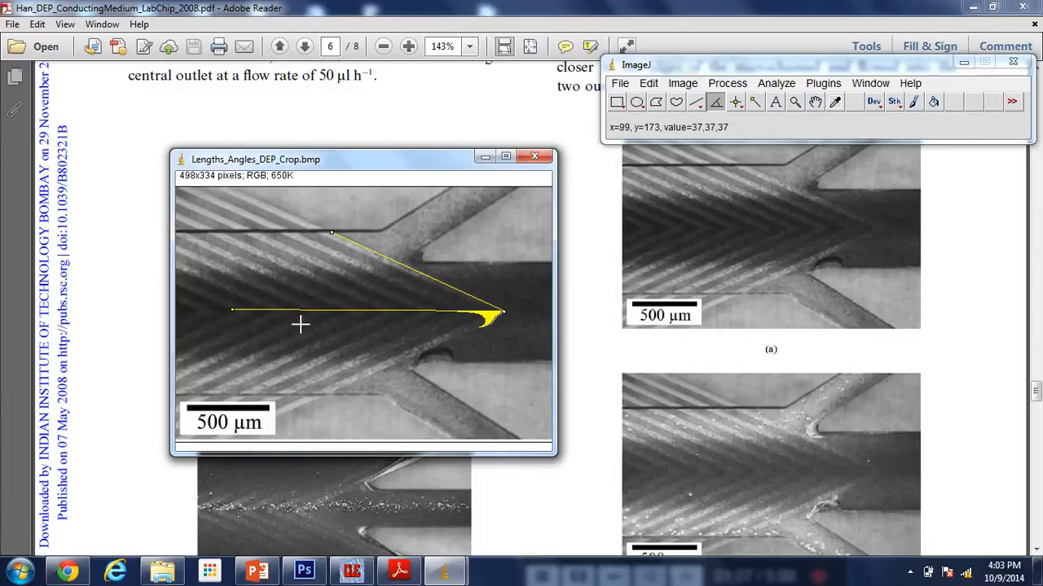
Switch to CleWin and arrange the guides with verticals at x = 0, 1000 and 2000 and horizontals at y = 0 and 5000
{"action": "mouse_move", "coordinate": [351, 575]}
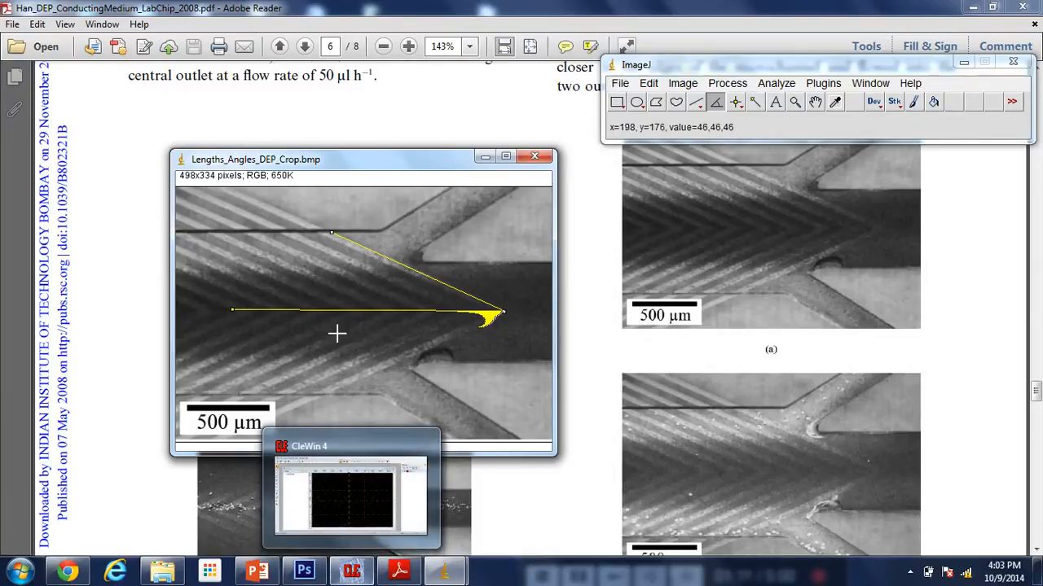
{"action": "left_click", "coordinate": [352, 572]}
{"action": "scroll", "coordinate": [497, 246], "scroll_direction": "up", "scroll_amount": 1}
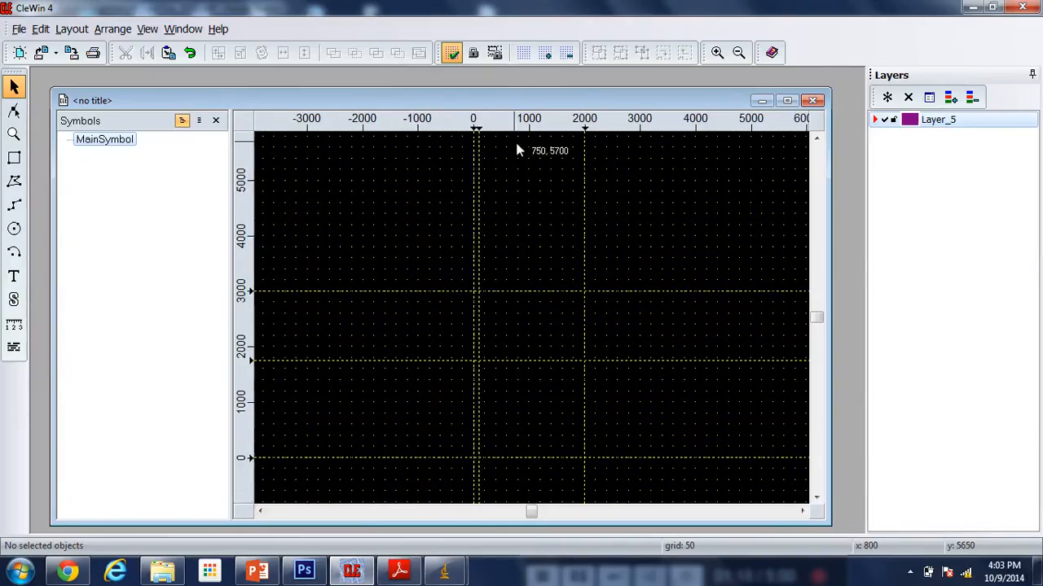
{"action": "left_click_drag", "start_coordinate": [471, 132], "coordinate": [475, 136]}
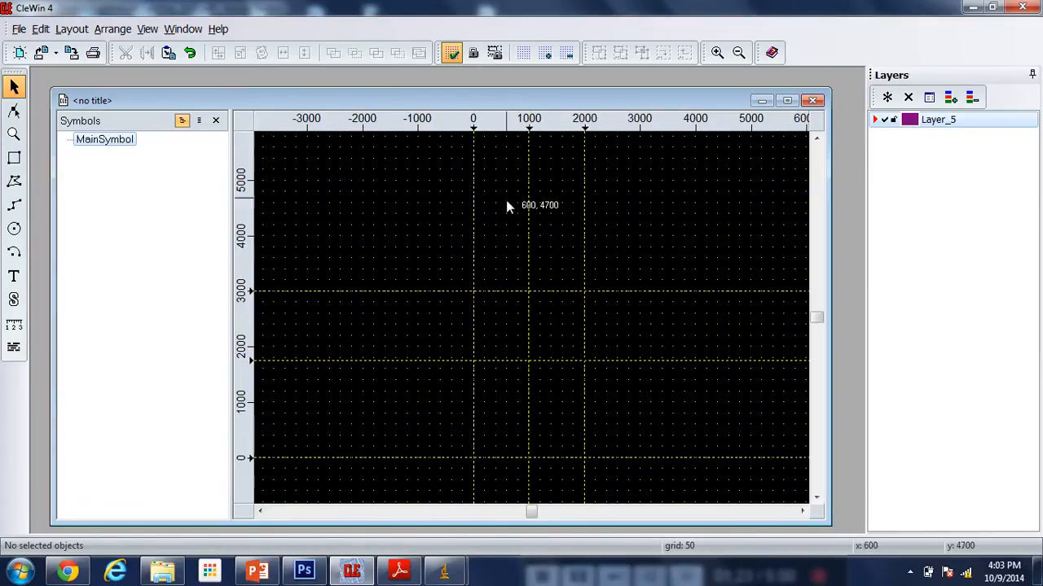
{"action": "left_click_drag", "start_coordinate": [251, 366], "coordinate": [252, 459]}
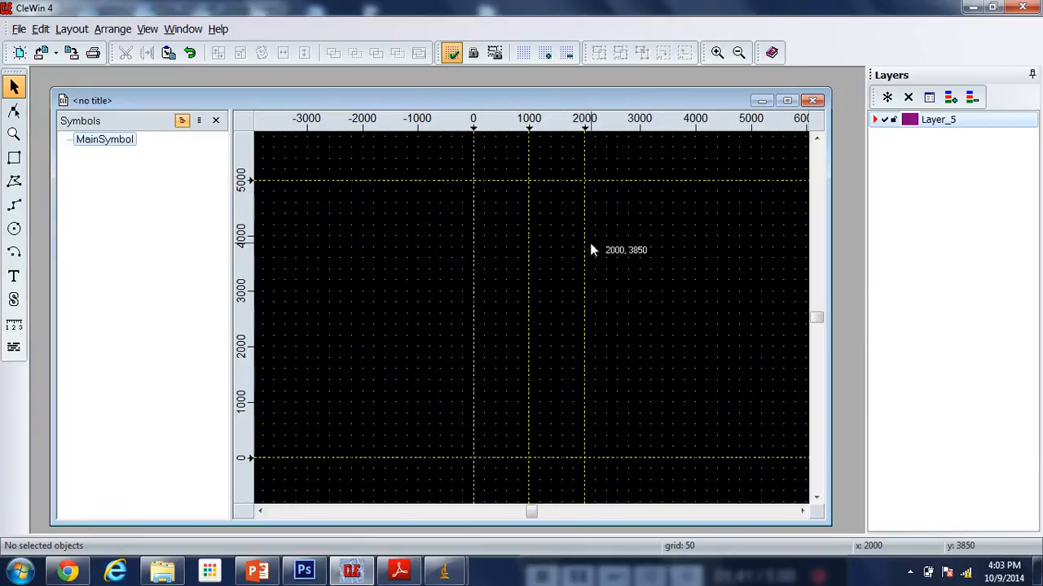
Draw a horizontal wire from (0, 4450) to (1000, 4450) between the first two vertical guides
{"action": "scroll", "coordinate": [530, 199], "scroll_direction": "up", "scroll_amount": 2}
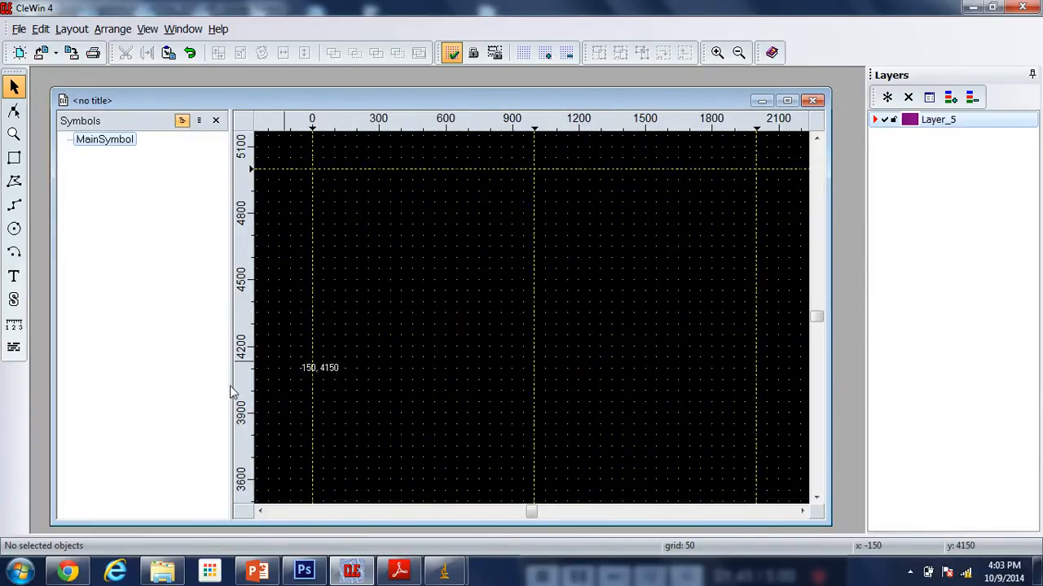
{"action": "left_click", "coordinate": [15, 207]}
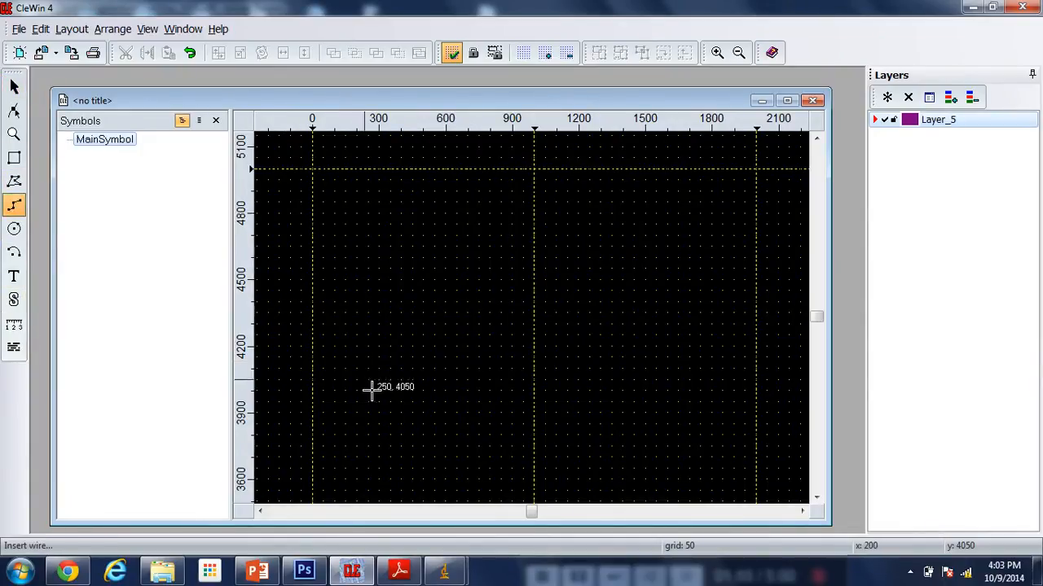
{"action": "left_click", "coordinate": [322, 299]}
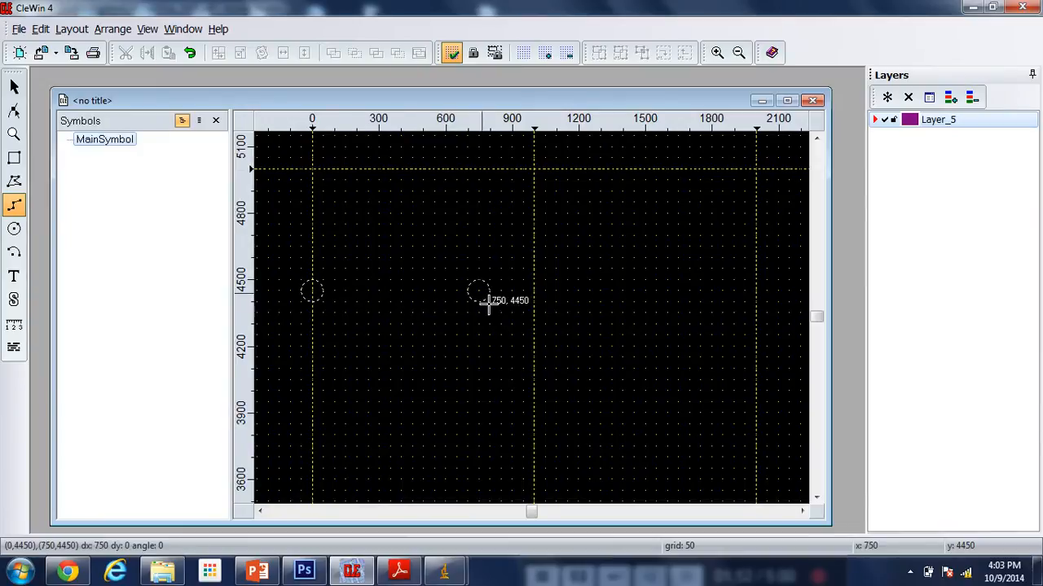
{"action": "double_click", "coordinate": [539, 302]}
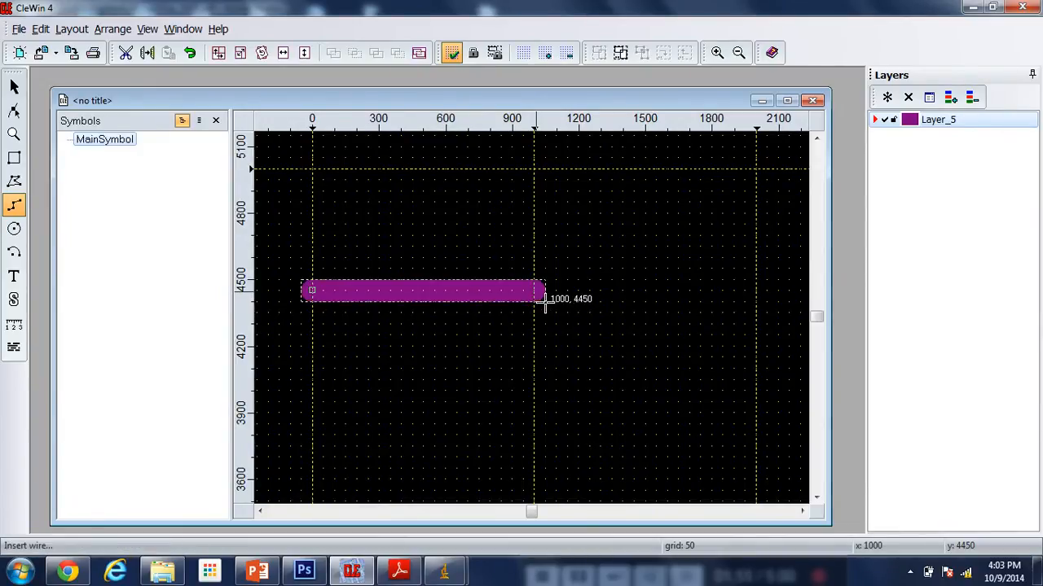
Rotate the wire counter-clockwise about its centre and move it so its upper end sits at (950, 4950)
{"action": "left_click", "coordinate": [13, 86]}
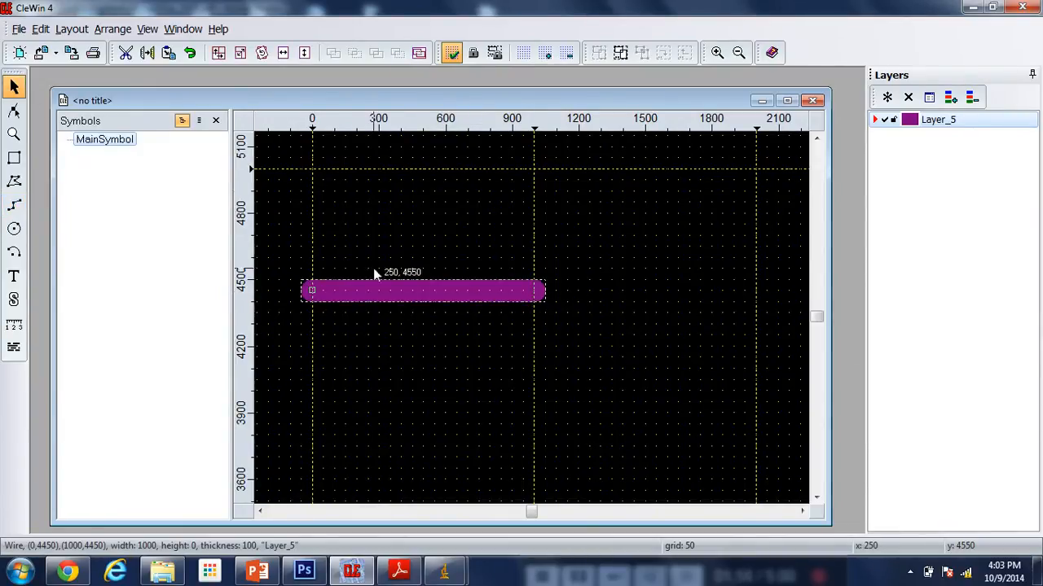
{"action": "right_click", "coordinate": [455, 301]}
{"action": "mouse_move", "coordinate": [557, 394]}
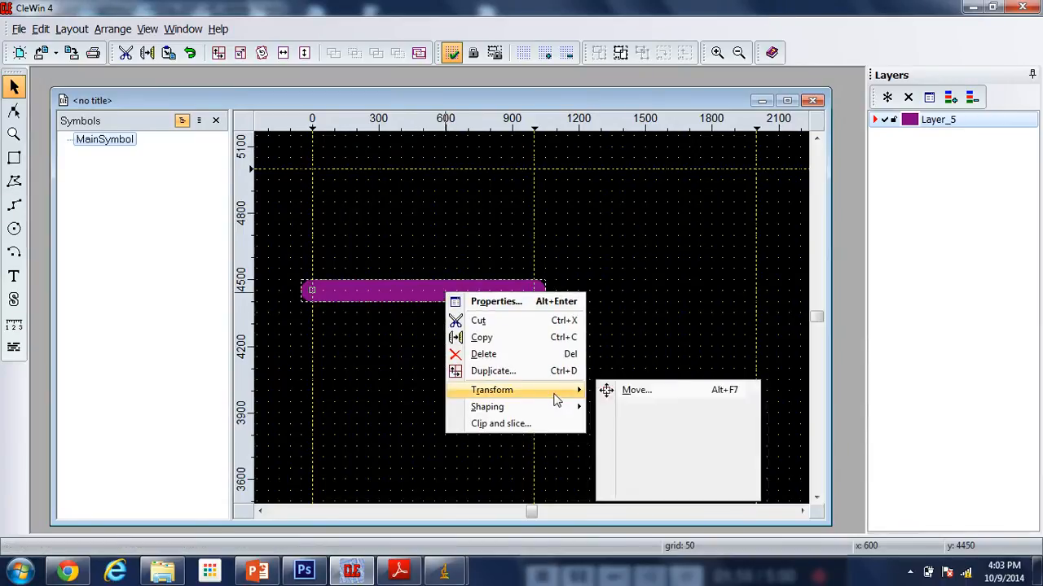
{"action": "left_click", "coordinate": [631, 407]}
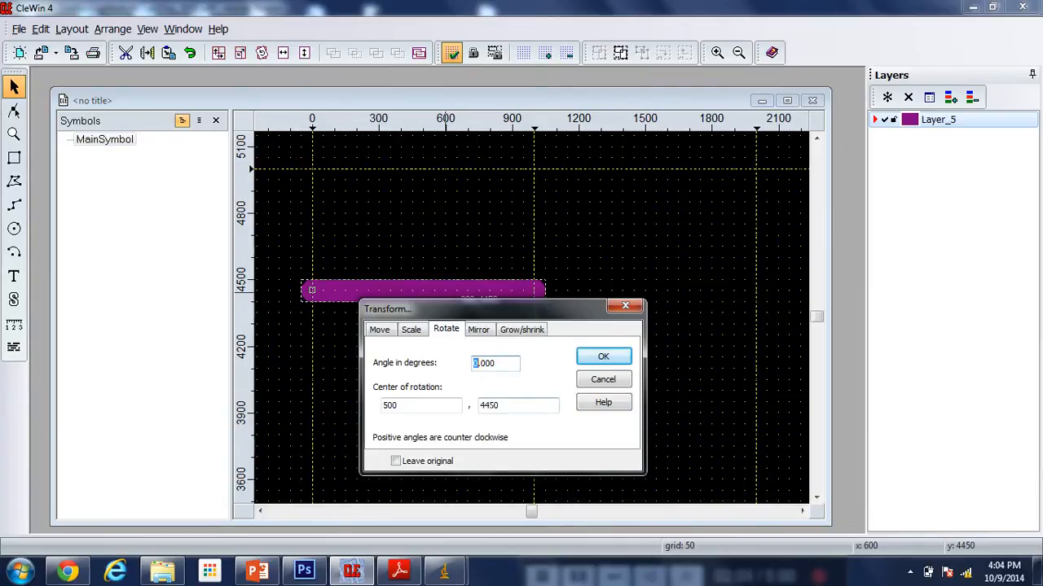
{"action": "left_click", "coordinate": [604, 358]}
{"action": "left_click_drag", "start_coordinate": [459, 296], "coordinate": [454, 234]}
{"action": "scroll", "coordinate": [530, 144], "scroll_direction": "up", "scroll_amount": 2}
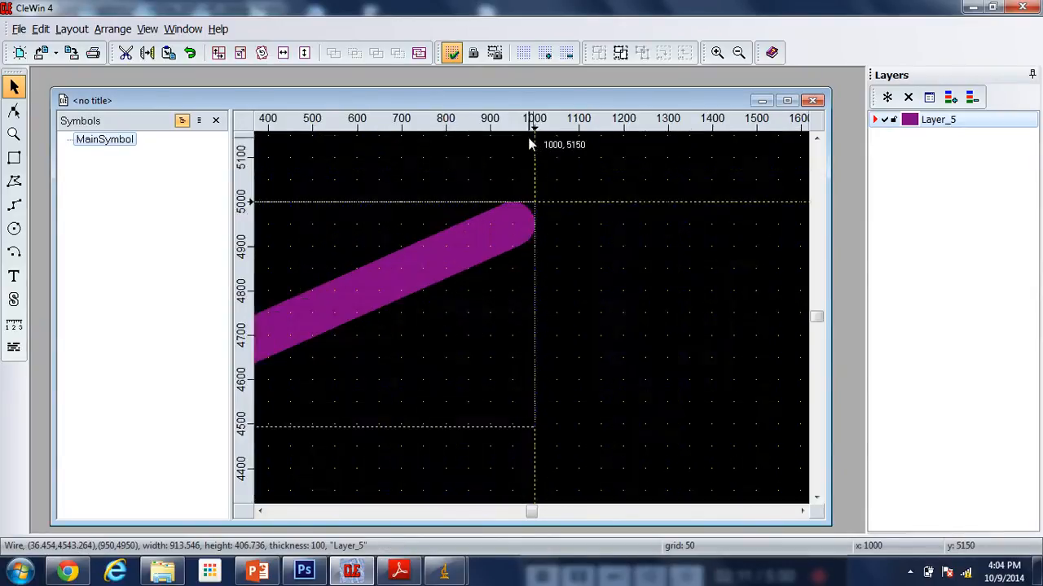
Edit the slanted wire's end nodes, placing the upper one at (1000, 5000) and the lower one at (0, 4500)
{"action": "scroll", "coordinate": [529, 144], "scroll_direction": "up", "scroll_amount": 2}
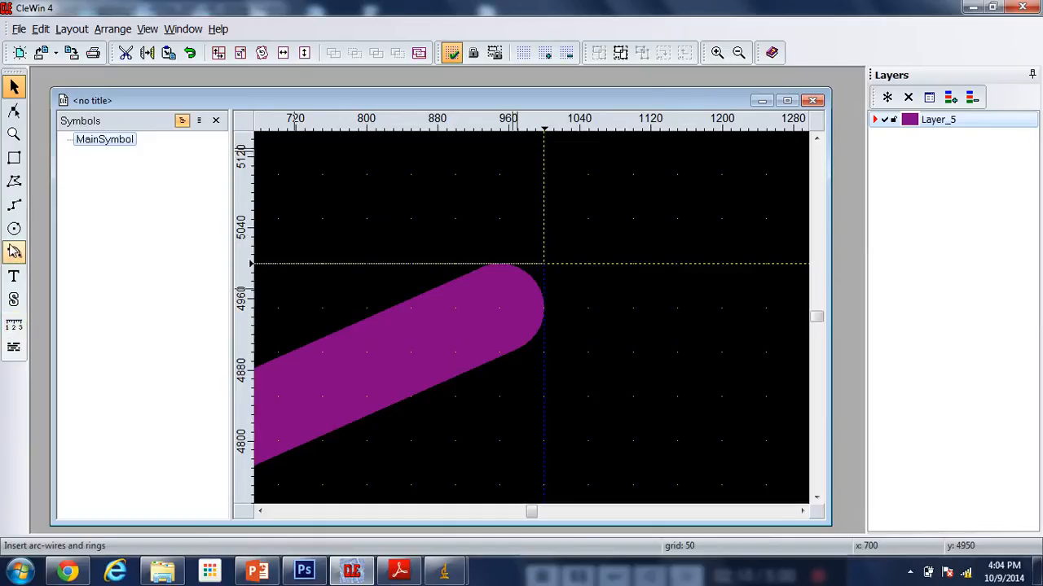
{"action": "left_click", "coordinate": [13, 114]}
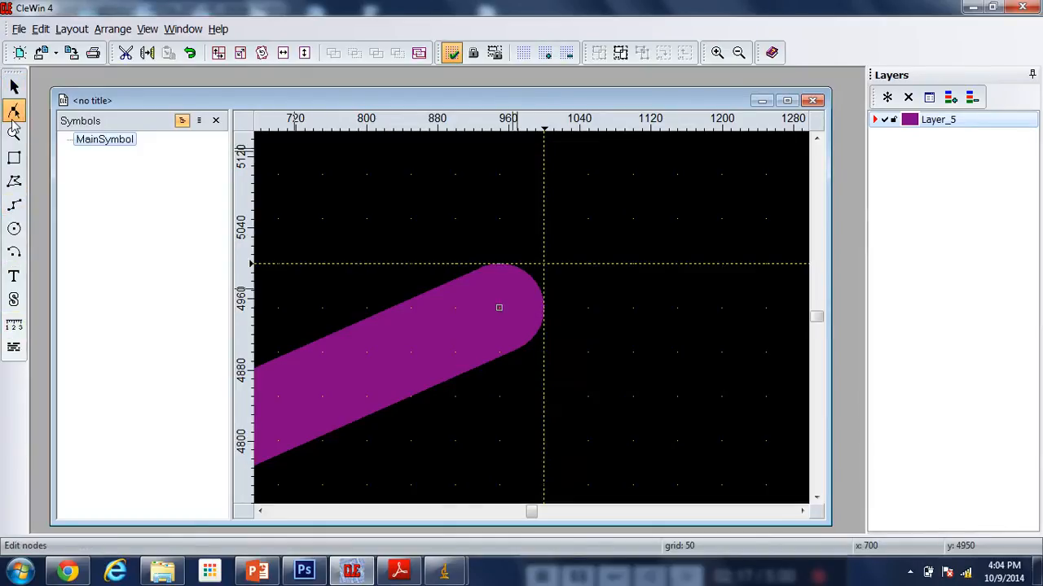
{"action": "left_click_drag", "start_coordinate": [500, 307], "coordinate": [542, 283]}
{"action": "scroll", "coordinate": [643, 216], "scroll_direction": "down", "scroll_amount": 4}
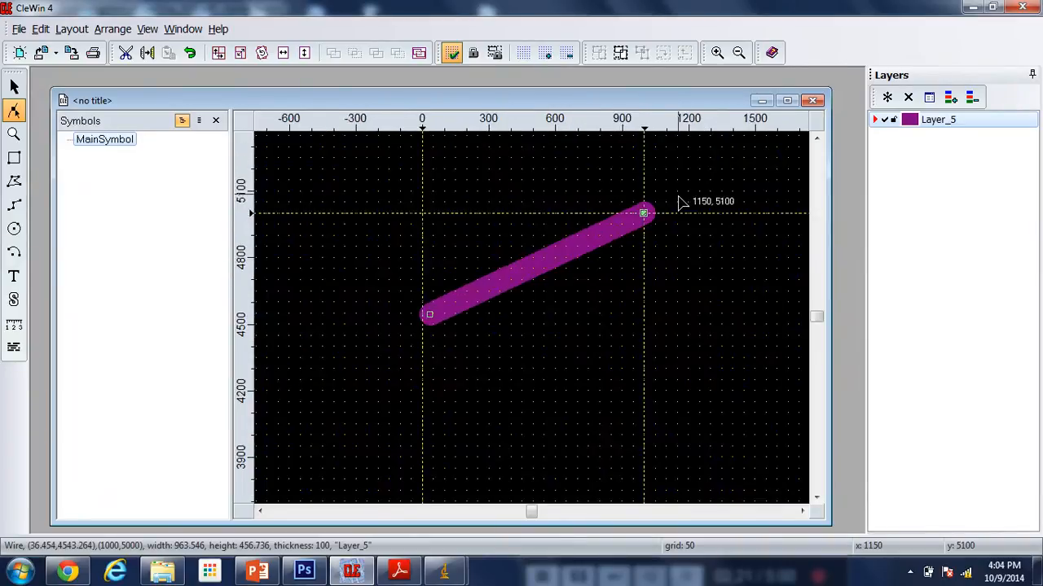
{"action": "scroll", "coordinate": [603, 249], "scroll_direction": "up", "scroll_amount": 3}
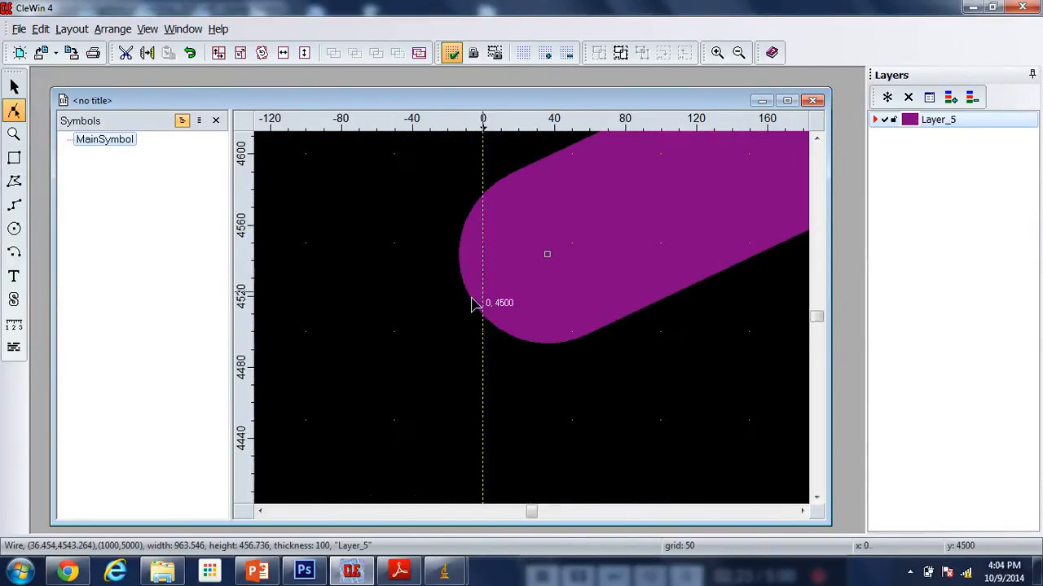
{"action": "left_click_drag", "start_coordinate": [547, 260], "coordinate": [482, 334]}
{"action": "scroll", "coordinate": [489, 277], "scroll_direction": "down", "scroll_amount": 4}
{"action": "scroll", "coordinate": [521, 277], "scroll_direction": "up", "scroll_amount": 2}
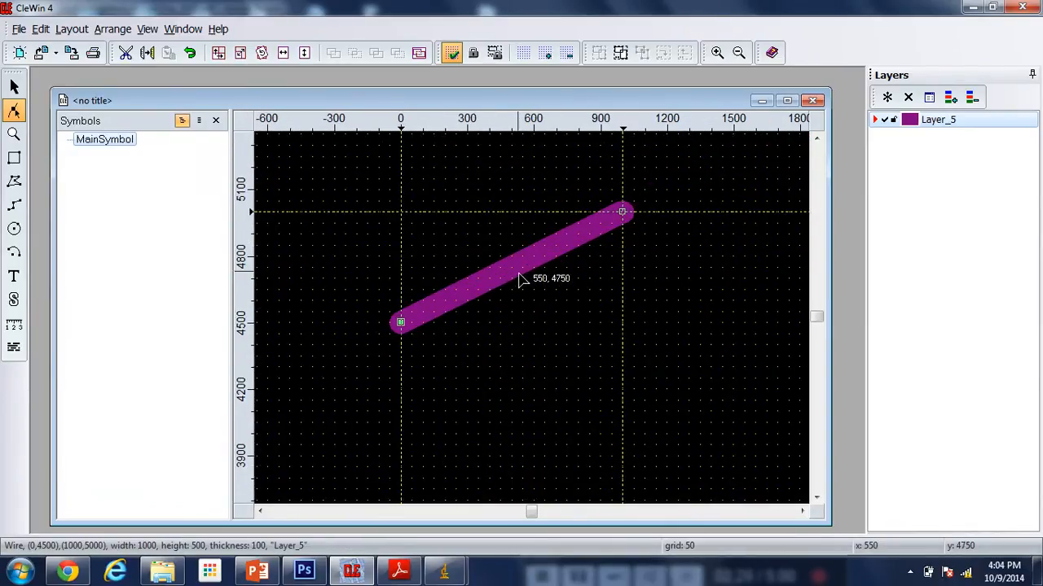
Mirror the slanted wire horizontally about origin 0, leaving the original in place
{"action": "left_click", "coordinate": [14, 85]}
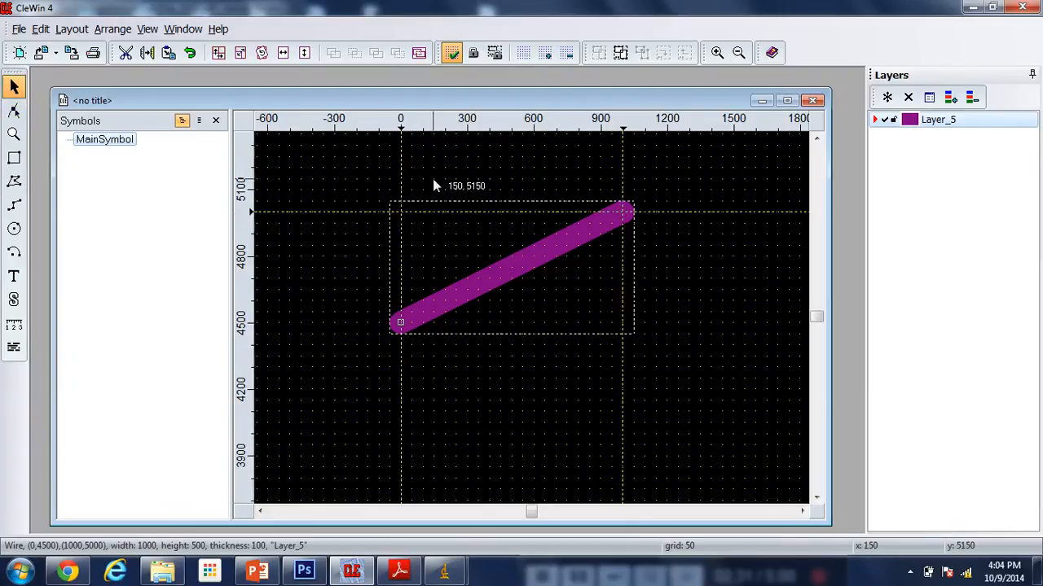
{"action": "left_click_drag", "start_coordinate": [348, 174], "coordinate": [624, 371]}
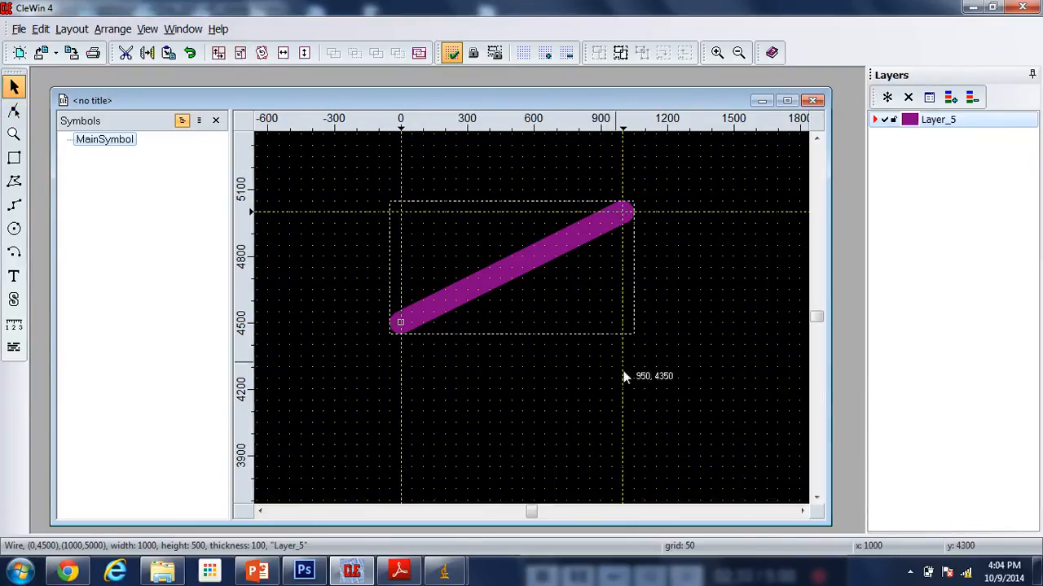
{"action": "right_click", "coordinate": [531, 278]}
{"action": "mouse_move", "coordinate": [627, 376]}
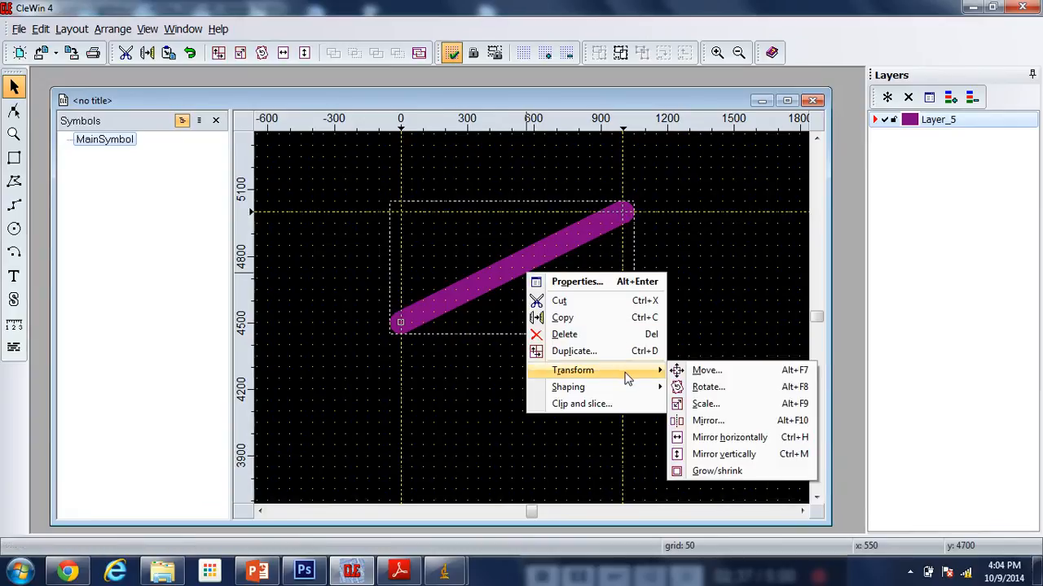
{"action": "left_click", "coordinate": [705, 421]}
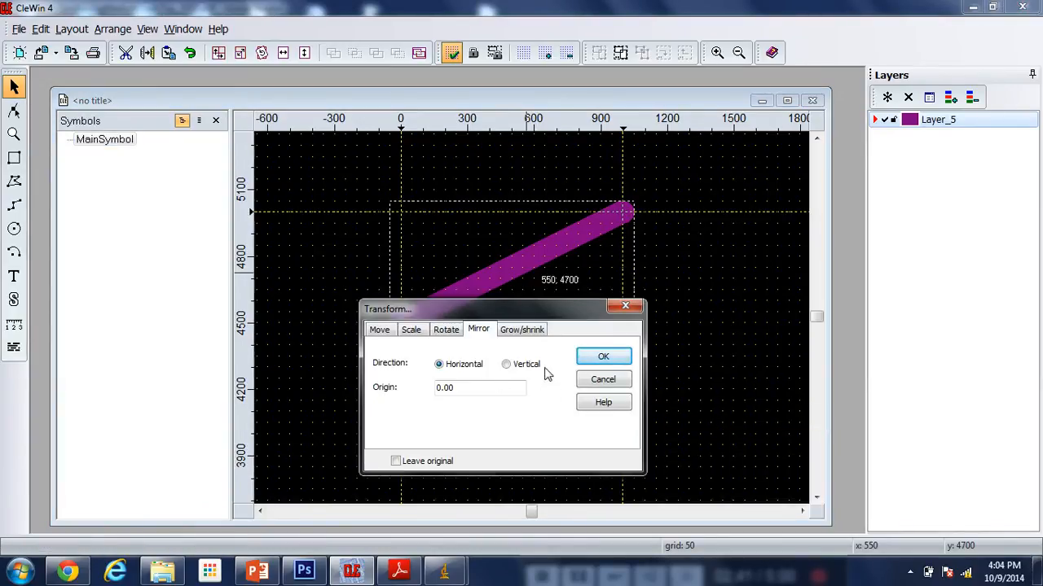
{"action": "left_click", "coordinate": [603, 359]}
Move the mirrored wire to span x = 1000 to 2000, with its upper end meeting the original wire at (1000, 5000)
{"action": "scroll", "coordinate": [451, 281], "scroll_direction": "down", "scroll_amount": 3}
{"action": "scroll", "coordinate": [396, 282], "scroll_direction": "up", "scroll_amount": 2}
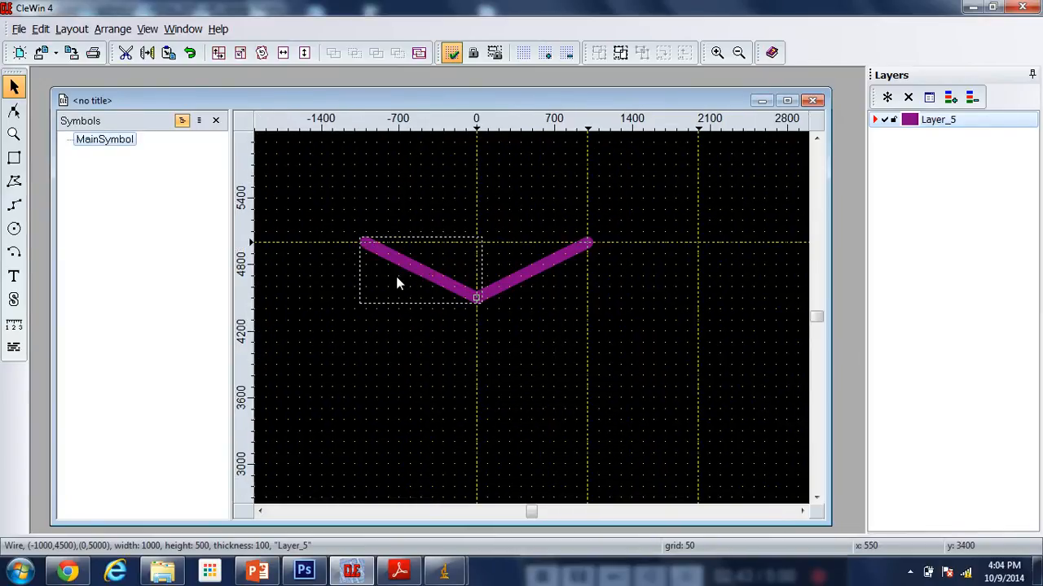
{"action": "left_click_drag", "start_coordinate": [436, 292], "coordinate": [657, 298]}
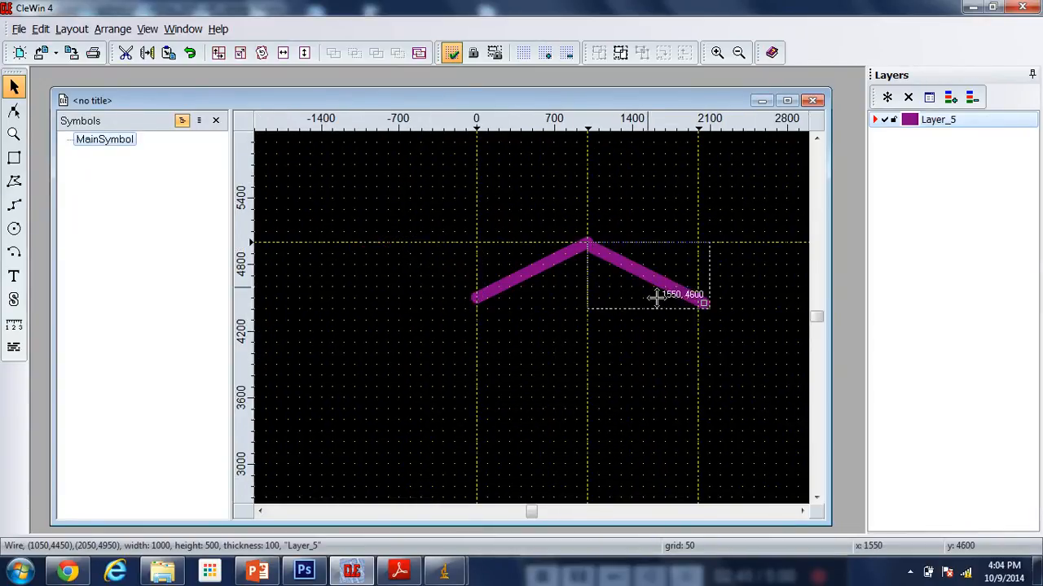
{"action": "scroll", "coordinate": [600, 252], "scroll_direction": "up", "scroll_amount": 3}
{"action": "scroll", "coordinate": [600, 253], "scroll_direction": "up", "scroll_amount": 2}
{"action": "left_click_drag", "start_coordinate": [587, 305], "coordinate": [561, 275]}
{"action": "scroll", "coordinate": [522, 219], "scroll_direction": "down", "scroll_amount": 3}
{"action": "left_click", "coordinate": [676, 359]}
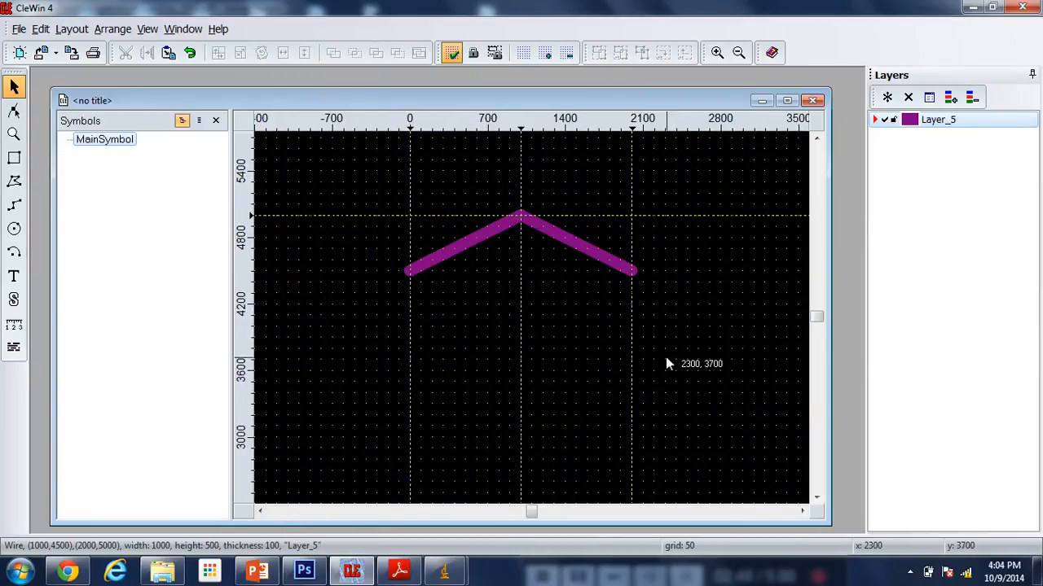
Add a vertical guide line at x = 1800, just inside the right wire's lower end
{"action": "scroll", "coordinate": [497, 263], "scroll_direction": "up", "scroll_amount": 1}
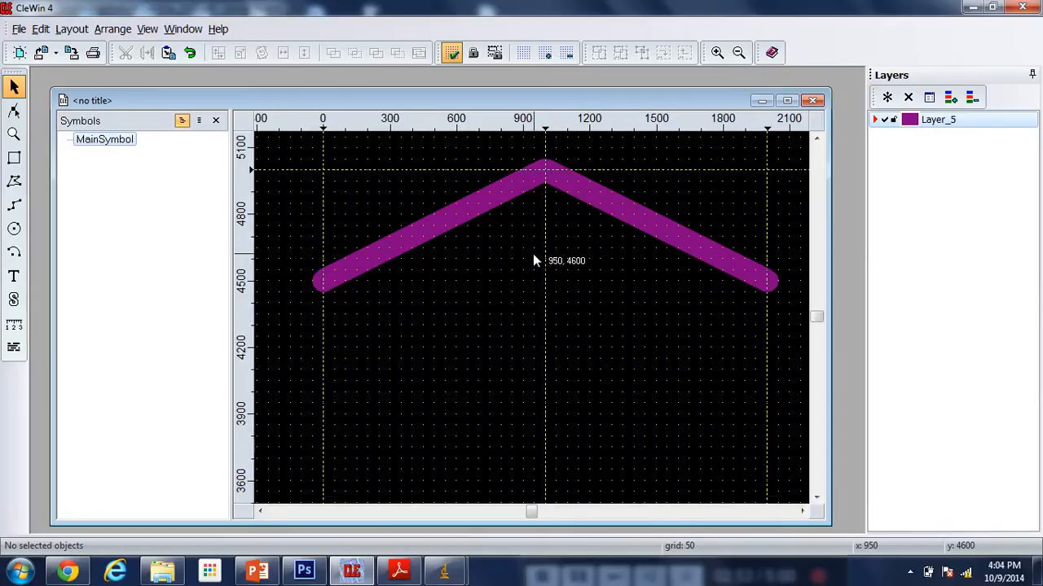
{"action": "scroll", "coordinate": [513, 261], "scroll_direction": "down", "scroll_amount": 1}
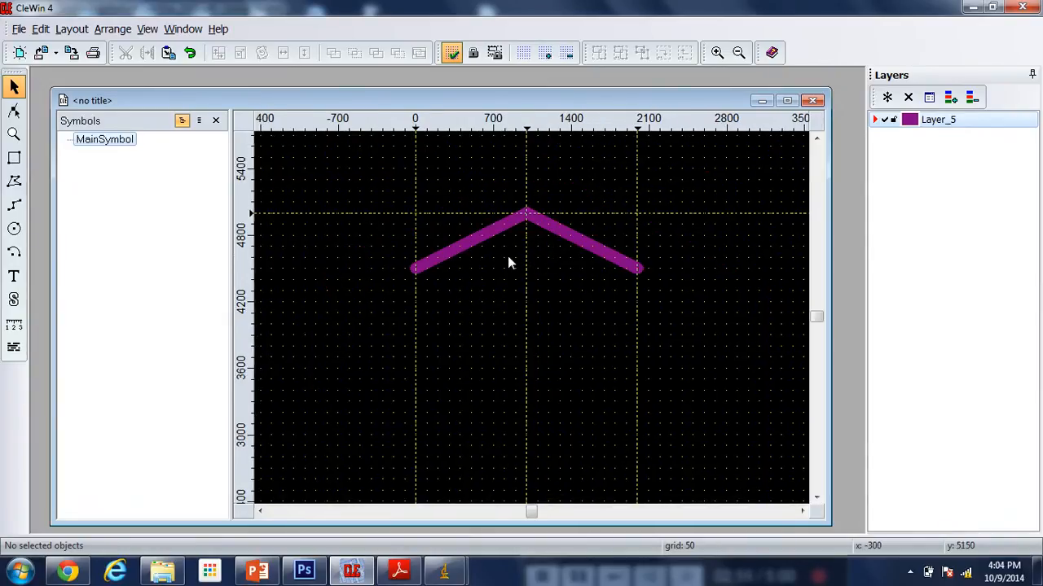
{"action": "scroll", "coordinate": [663, 251], "scroll_direction": "up", "scroll_amount": 1}
{"action": "scroll", "coordinate": [589, 292], "scroll_direction": "up", "scroll_amount": 1}
{"action": "scroll", "coordinate": [590, 292], "scroll_direction": "up", "scroll_amount": 1}
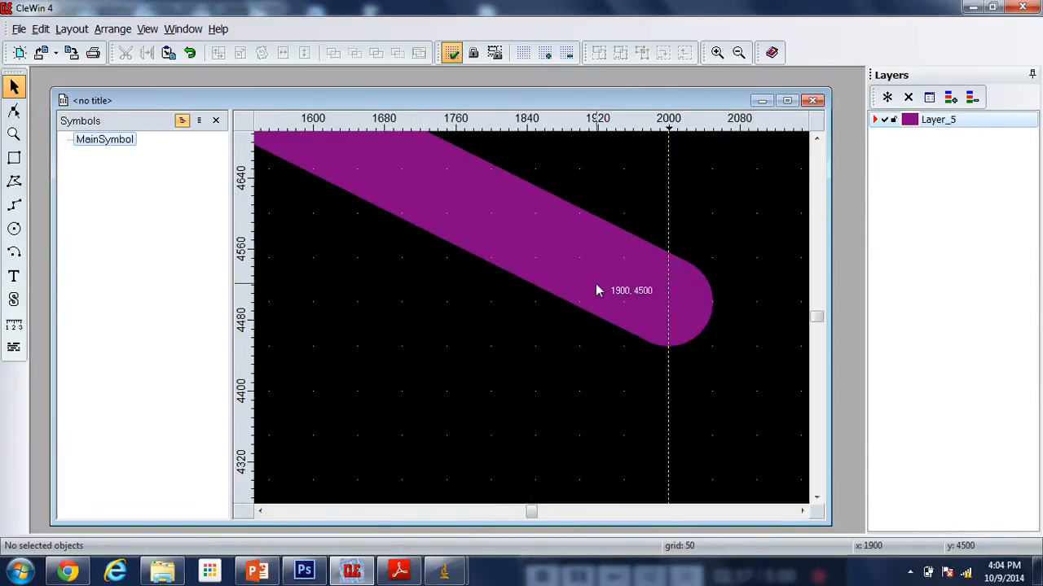
{"action": "scroll", "coordinate": [595, 286], "scroll_direction": "down", "scroll_amount": 2}
{"action": "left_click", "coordinate": [570, 130]}
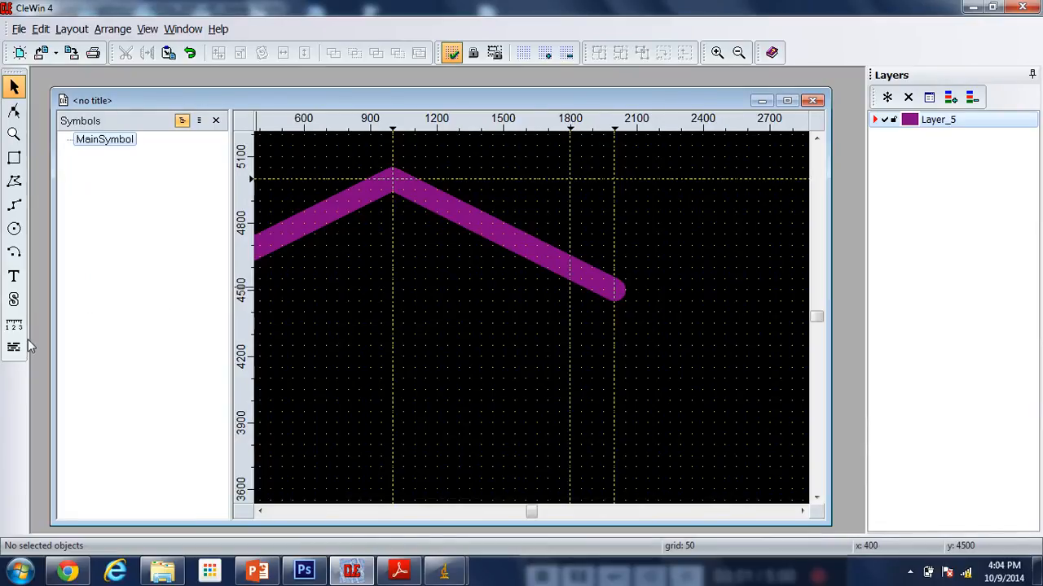
Shorten the right-hand wire by moving its lower end node from the wire's tip to (1800, 4600)
{"action": "left_click", "coordinate": [14, 109]}
{"action": "scroll", "coordinate": [612, 288], "scroll_direction": "up", "scroll_amount": 1}
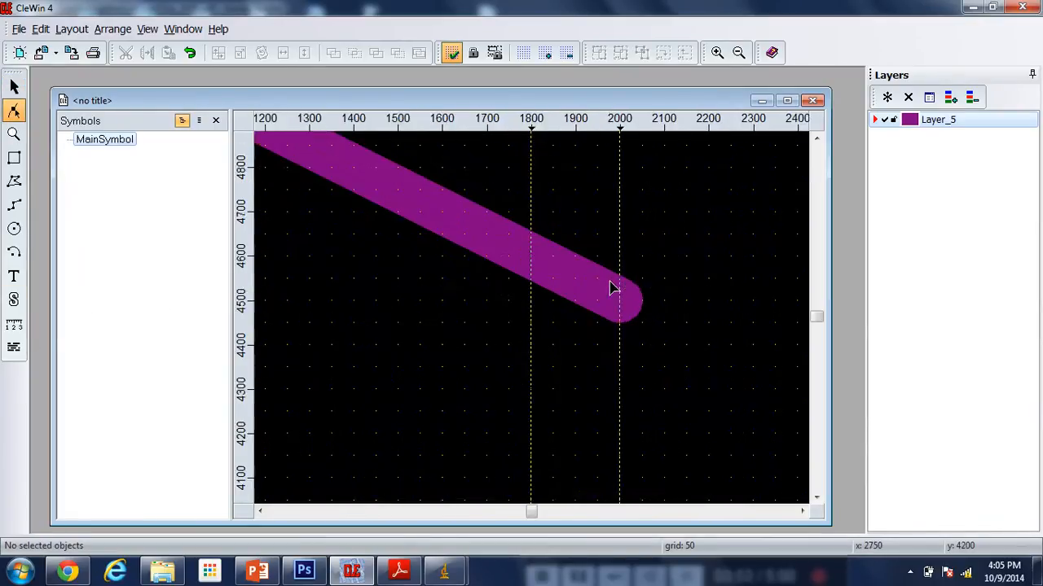
{"action": "scroll", "coordinate": [612, 287], "scroll_direction": "up", "scroll_amount": 1}
{"action": "left_click", "coordinate": [633, 320]}
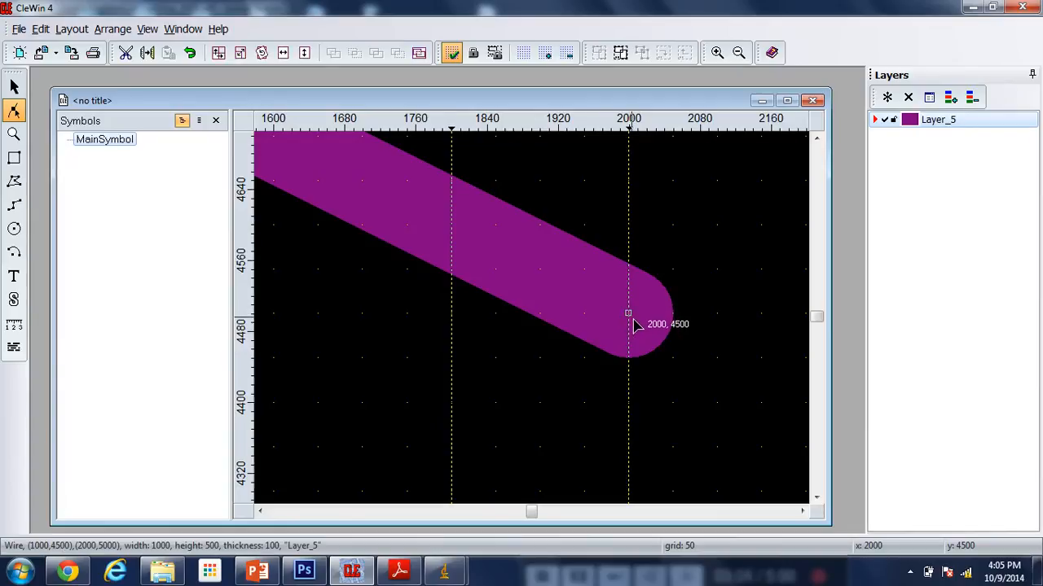
{"action": "left_click_drag", "start_coordinate": [633, 319], "coordinate": [450, 247]}
{"action": "scroll", "coordinate": [782, 220], "scroll_direction": "down", "scroll_amount": 3}
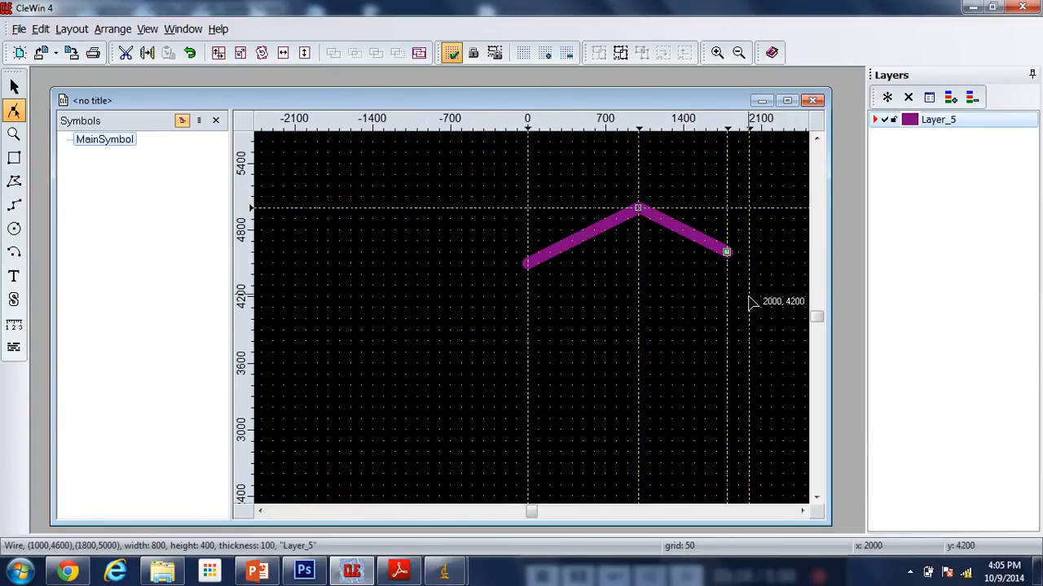
{"action": "scroll", "coordinate": [738, 285], "scroll_direction": "up", "scroll_amount": 1}
Select both wires of the chevron and place a copy below the original, spanning (0, 3750) to (1900, 4350)
{"action": "left_click", "coordinate": [14, 86]}
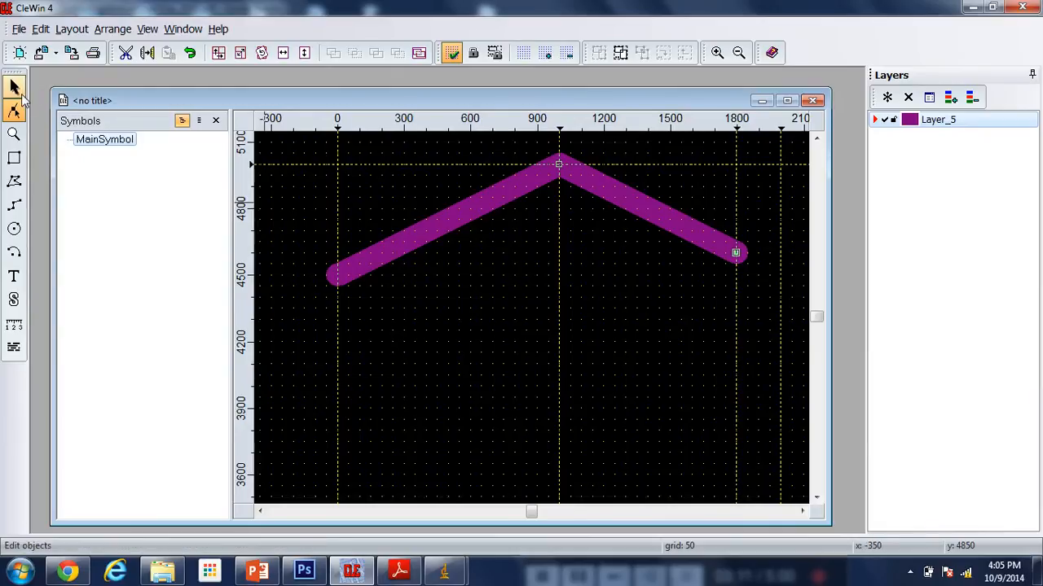
{"action": "scroll", "coordinate": [498, 263], "scroll_direction": "down", "scroll_amount": 1}
{"action": "left_click", "coordinate": [456, 277]}
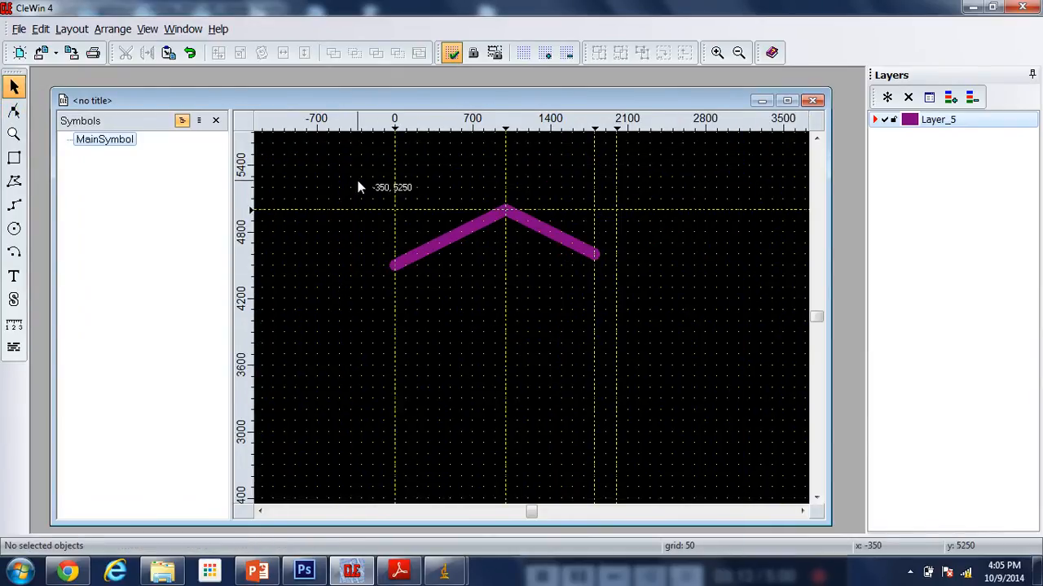
{"action": "left_click_drag", "start_coordinate": [357, 181], "coordinate": [719, 356]}
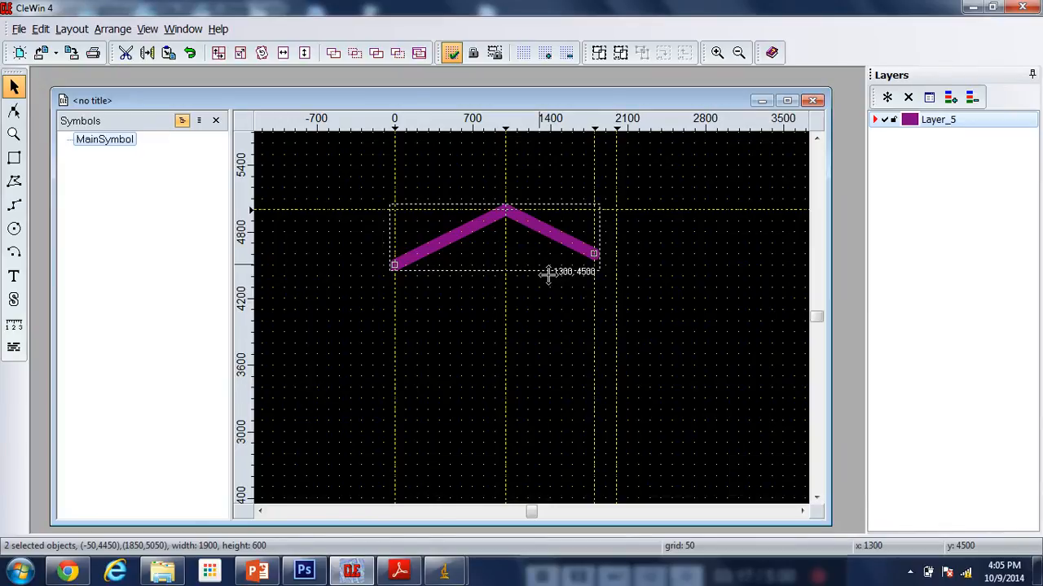
{"action": "left_click_drag", "start_coordinate": [546, 263], "coordinate": [547, 337], "text": "ctrl"}
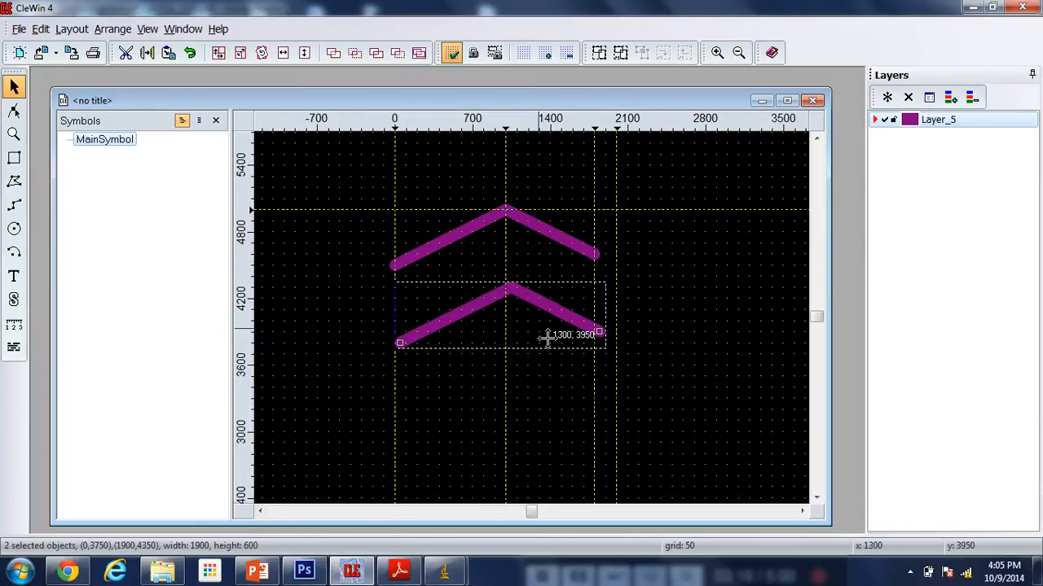
Mirror the copied chevron horizontally about origin 0 without leaving the original
{"action": "right_click", "coordinate": [531, 332]}
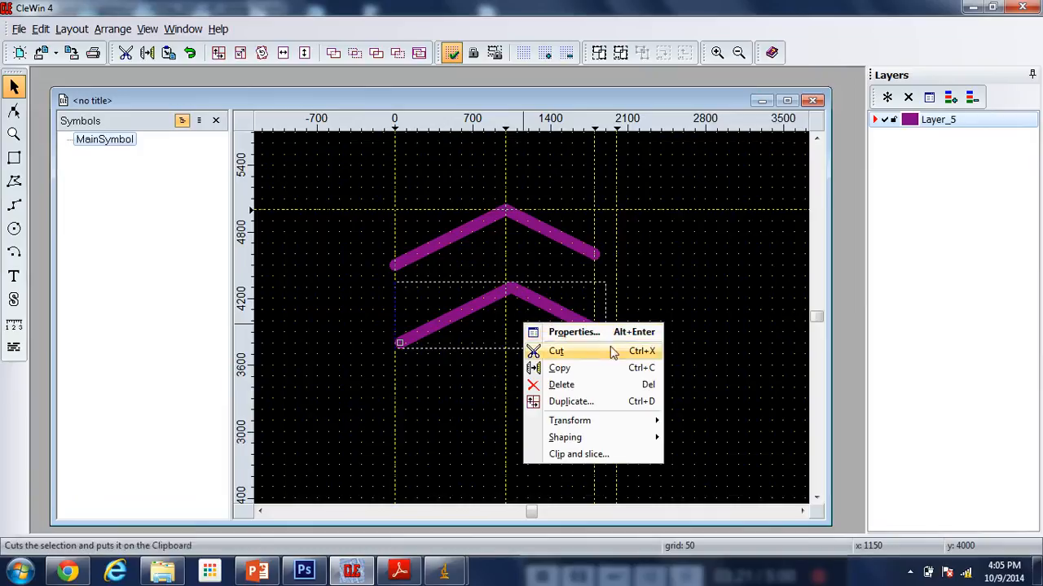
{"action": "mouse_move", "coordinate": [628, 427]}
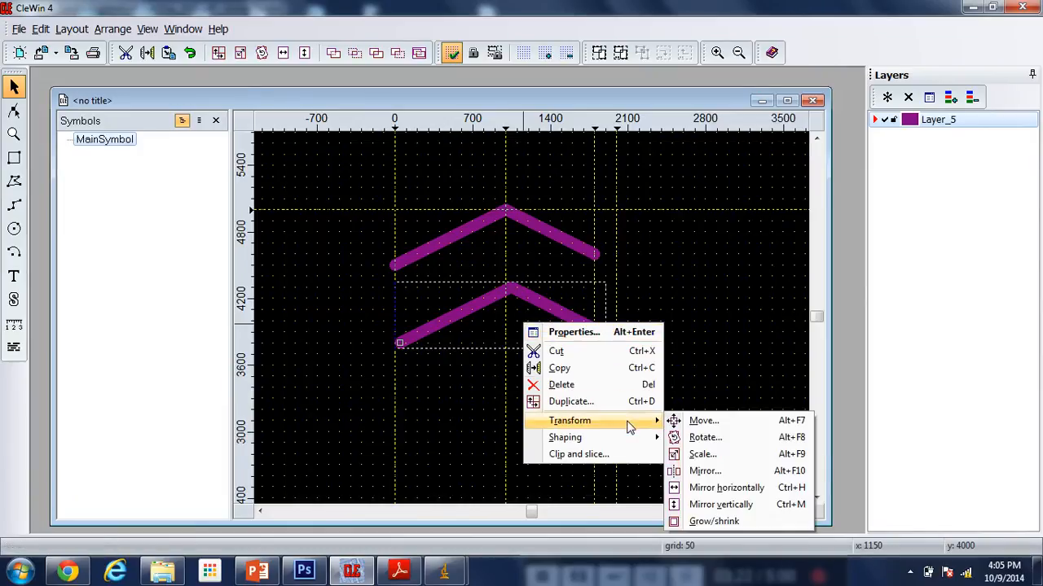
{"action": "left_click", "coordinate": [707, 472]}
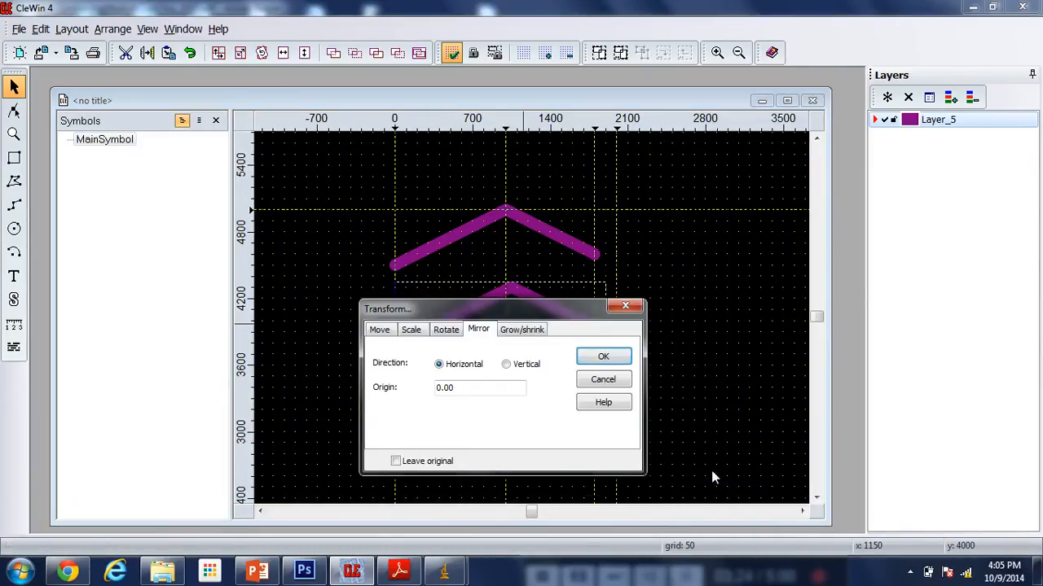
{"action": "left_click", "coordinate": [603, 356]}
Move the mirrored chevron back beneath the first one, aligning its apex with the x = 1000 guide
{"action": "left_click_drag", "start_coordinate": [336, 338], "coordinate": [557, 322]}
{"action": "scroll", "coordinate": [513, 259], "scroll_direction": "up", "scroll_amount": 1}
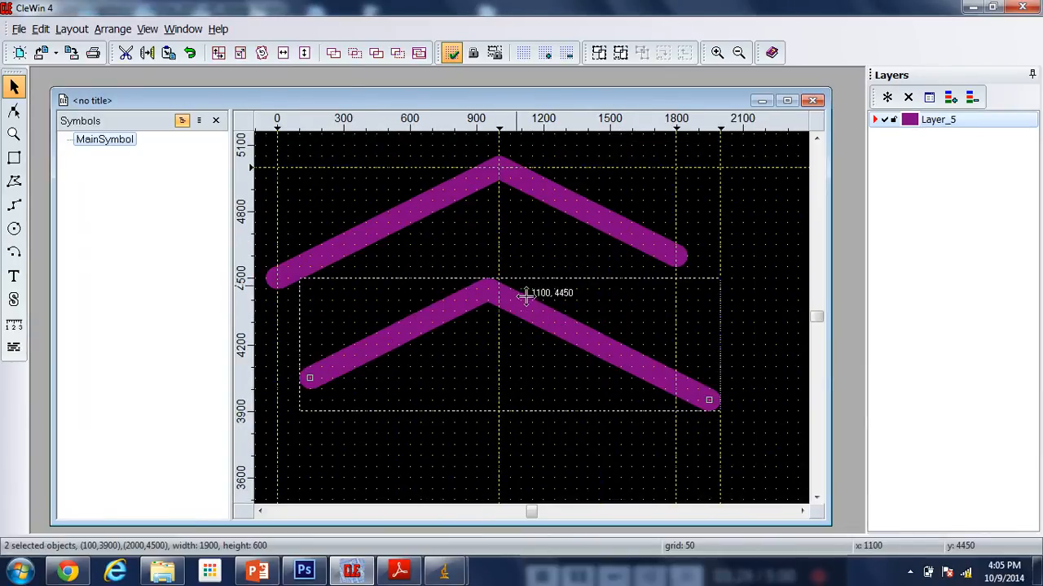
{"action": "scroll", "coordinate": [526, 296], "scroll_direction": "up", "scroll_amount": 1}
{"action": "left_click_drag", "start_coordinate": [483, 283], "coordinate": [505, 283]}
{"action": "scroll", "coordinate": [505, 283], "scroll_direction": "down", "scroll_amount": 1}
{"action": "scroll", "coordinate": [500, 283], "scroll_direction": "up", "scroll_amount": 3}
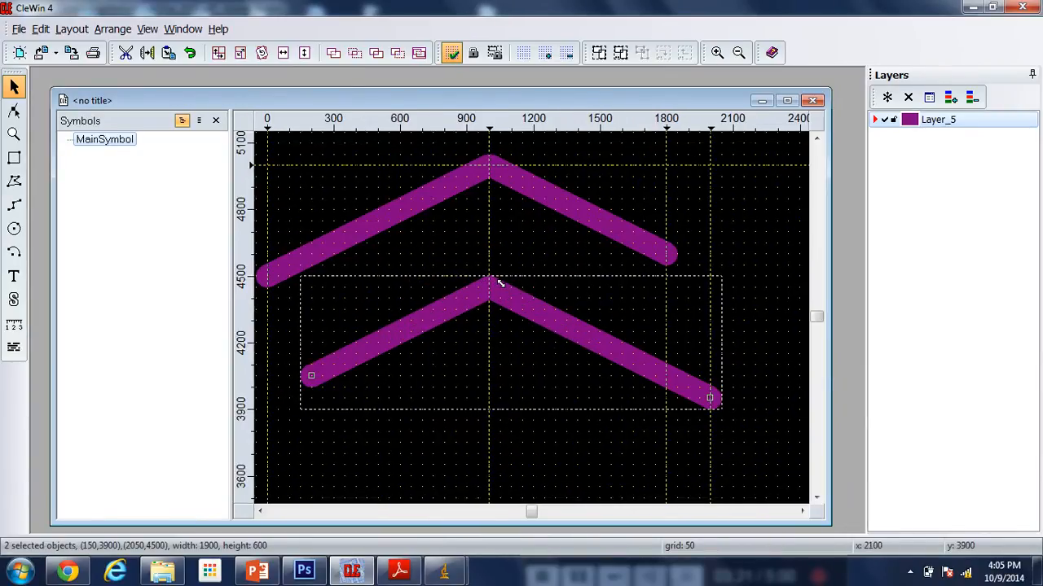
Raise the mirrored chevron until its wires meet at (1000, 4800), leaving a narrow gap below the first chevron, and deselect it
{"action": "key", "text": "Up"}
{"action": "key", "text": "Up"}
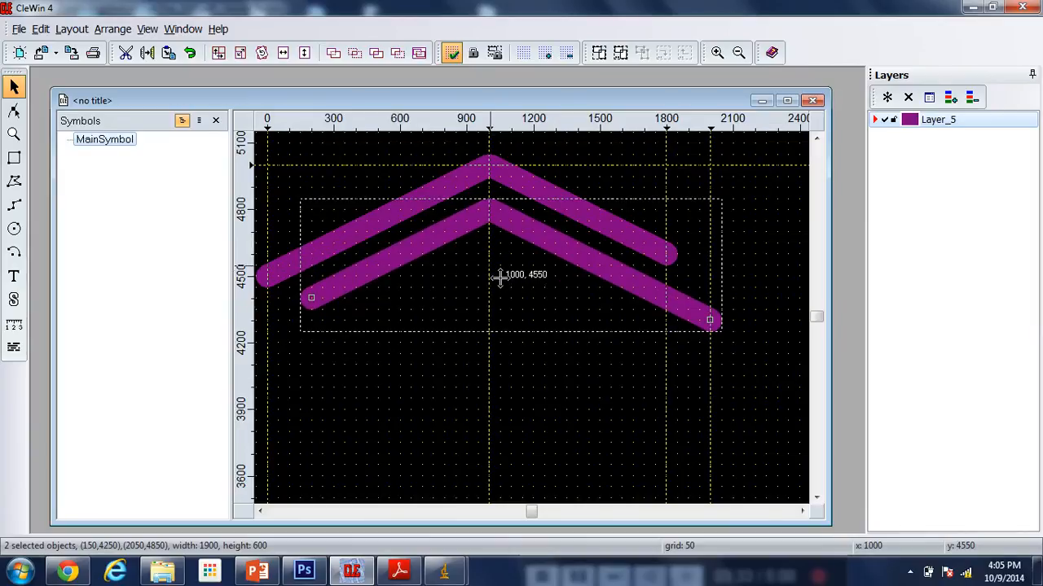
{"action": "scroll", "coordinate": [538, 232], "scroll_direction": "up", "scroll_amount": 3}
{"action": "key", "text": "Down"}
{"action": "key", "text": "Up"}
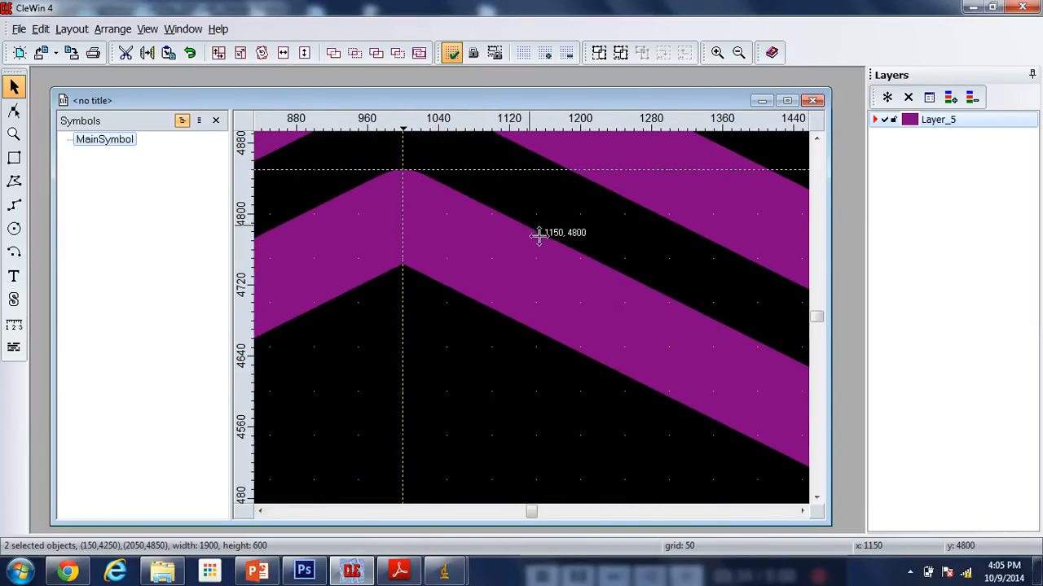
{"action": "scroll", "coordinate": [538, 235], "scroll_direction": "down", "scroll_amount": 2}
{"action": "scroll", "coordinate": [474, 207], "scroll_direction": "up", "scroll_amount": 3}
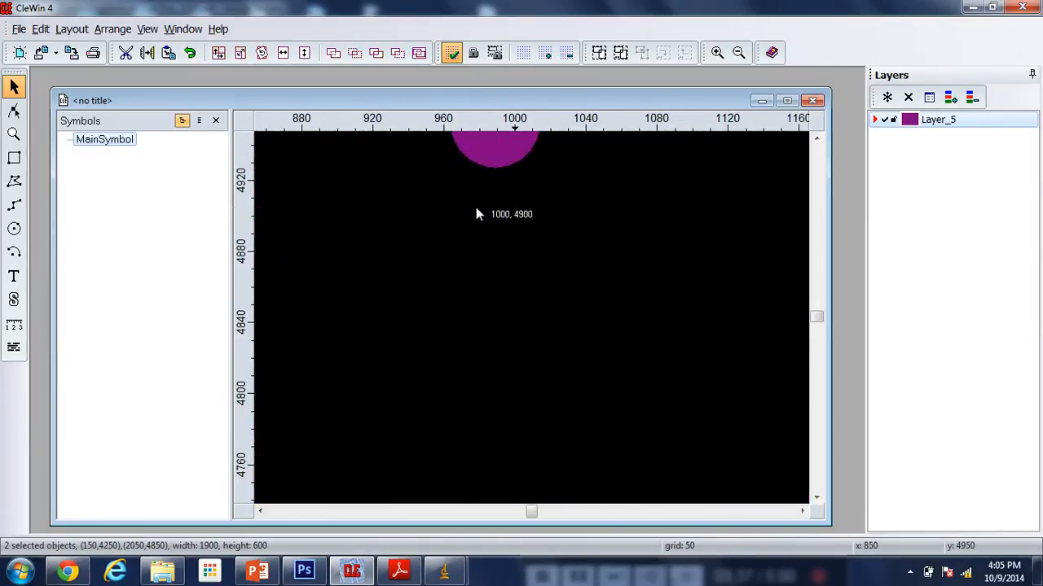
{"action": "scroll", "coordinate": [475, 214], "scroll_direction": "down", "scroll_amount": 3}
{"action": "left_click", "coordinate": [757, 303]}
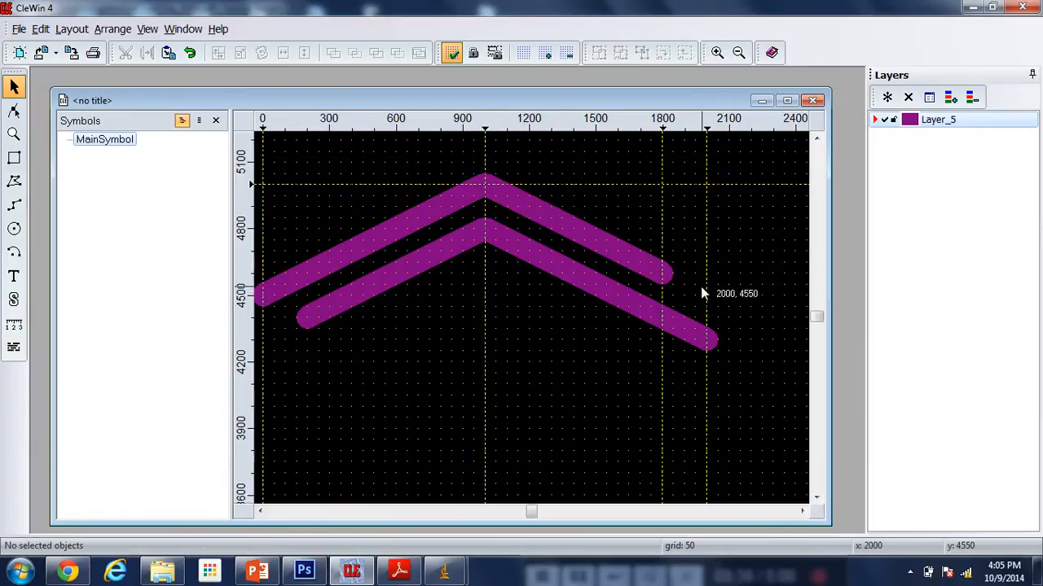
Select both chevrons and place a copy of the pair 500 units lower, keeping the apexes at x = 1000
{"action": "scroll", "coordinate": [621, 290], "scroll_direction": "down", "scroll_amount": 2}
{"action": "scroll", "coordinate": [624, 284], "scroll_direction": "up", "scroll_amount": 2}
{"action": "scroll", "coordinate": [569, 267], "scroll_direction": "down", "scroll_amount": 2}
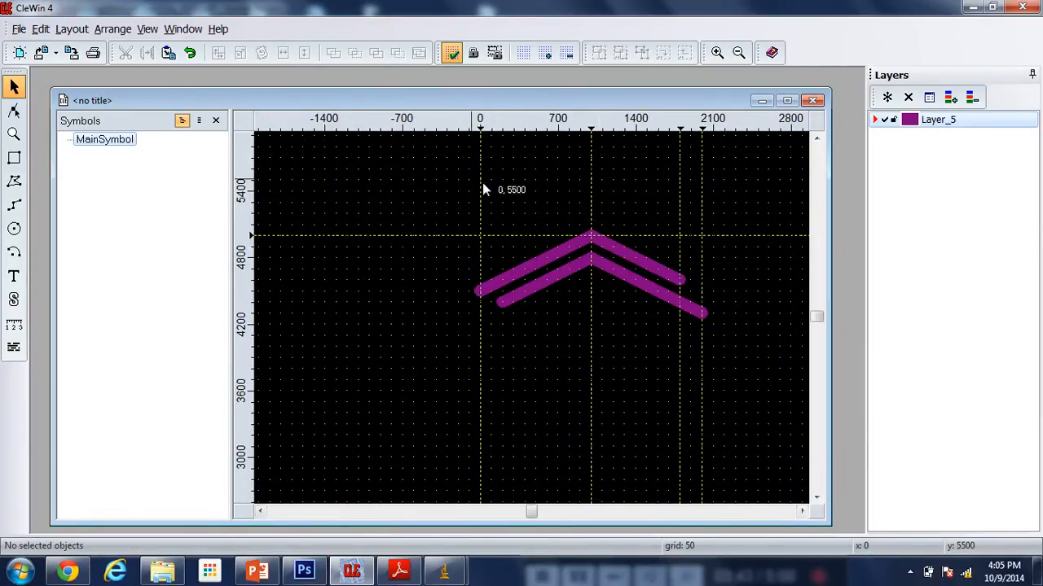
{"action": "left_click_drag", "start_coordinate": [407, 187], "coordinate": [722, 359]}
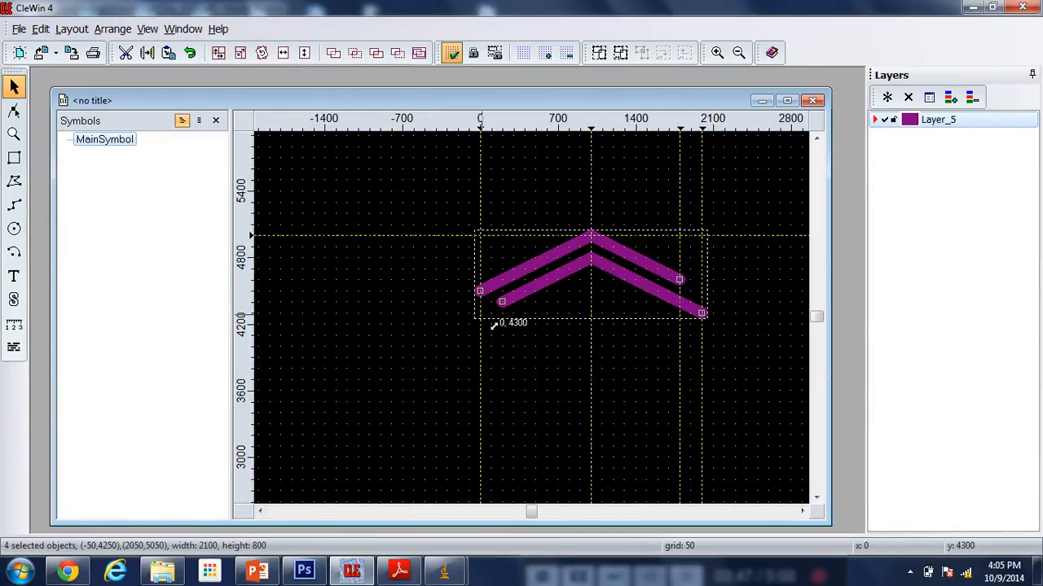
{"action": "scroll", "coordinate": [632, 247], "scroll_direction": "up", "scroll_amount": 1}
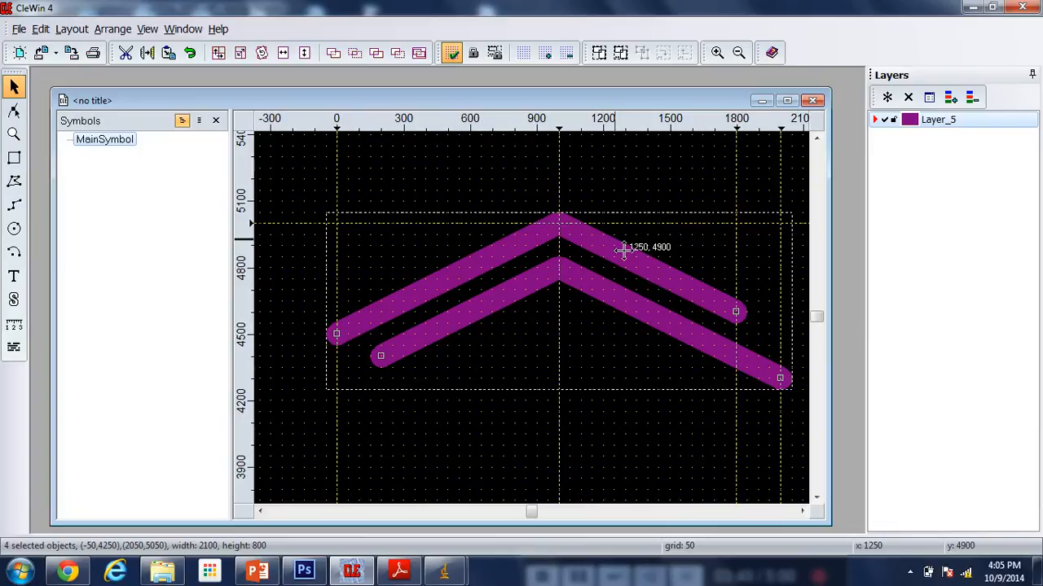
{"action": "left_click_drag", "start_coordinate": [624, 251], "coordinate": [623, 394]}
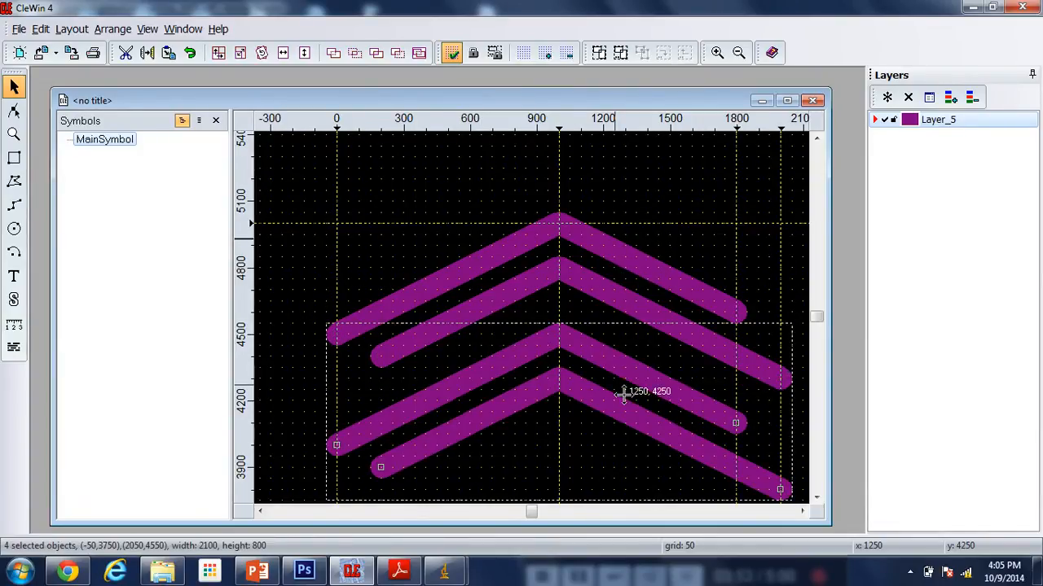
Nudge the copied chevron pair up so it spans y = 3850 to 4650, matching the gap between the first two chevrons
{"action": "key", "text": "Up"}
{"action": "key", "text": "Up"}
{"action": "key", "text": "Up"}
{"action": "key", "text": "Down"}
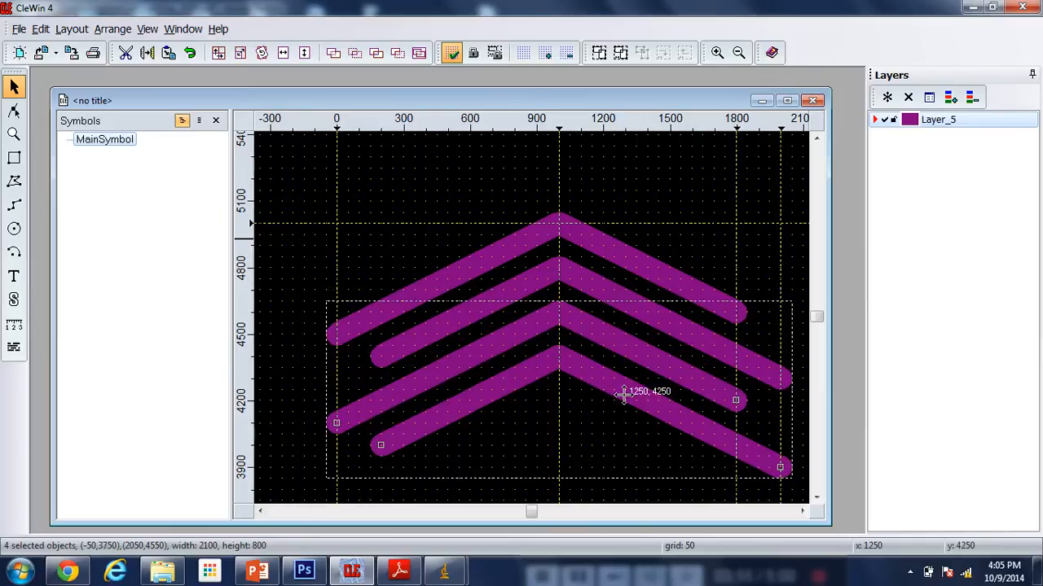
{"action": "scroll", "coordinate": [586, 223], "scroll_direction": "down", "scroll_amount": 2}
{"action": "scroll", "coordinate": [565, 260], "scroll_direction": "up", "scroll_amount": 3}
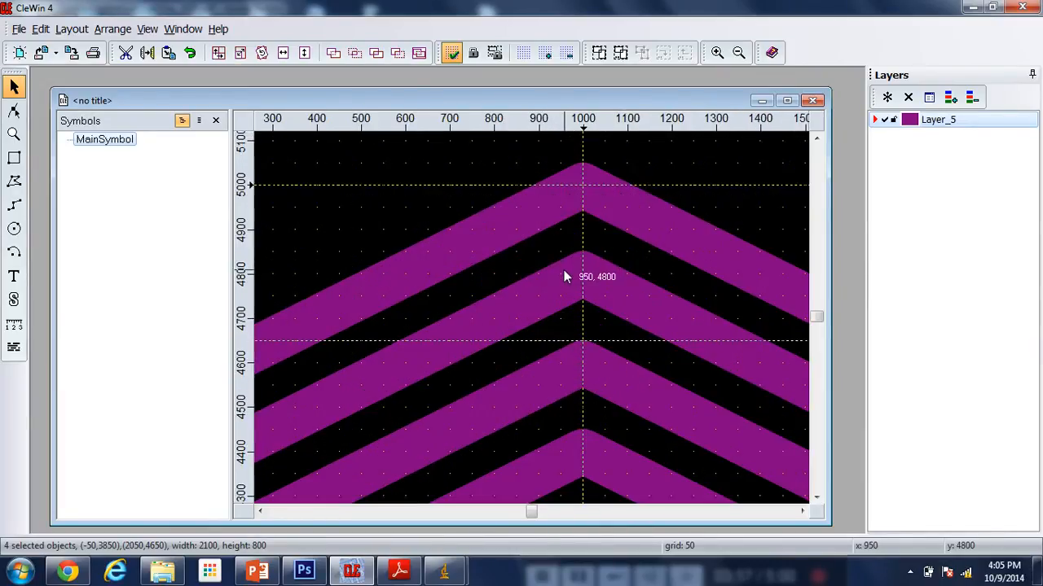
{"action": "scroll", "coordinate": [563, 276], "scroll_direction": "down", "scroll_amount": 3}
Duplicate all four chevrons below the stack, with apexes at x = 1000 and the copy's upper edge at y = 4250
{"action": "left_click_drag", "start_coordinate": [338, 202], "coordinate": [745, 427]}
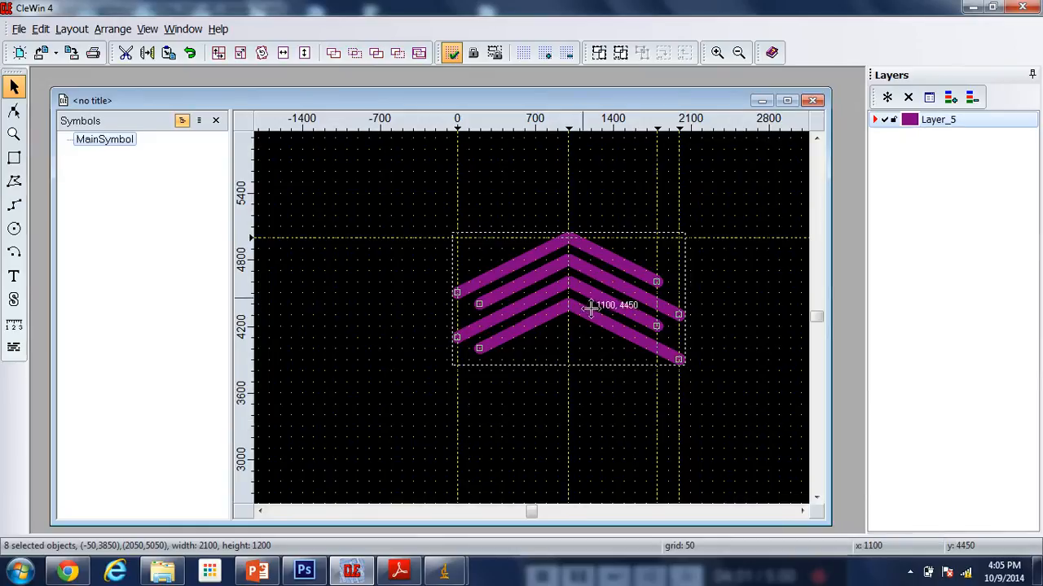
{"action": "left_click_drag", "start_coordinate": [590, 308], "coordinate": [588, 417]}
{"action": "scroll", "coordinate": [553, 325], "scroll_direction": "up", "scroll_amount": 3}
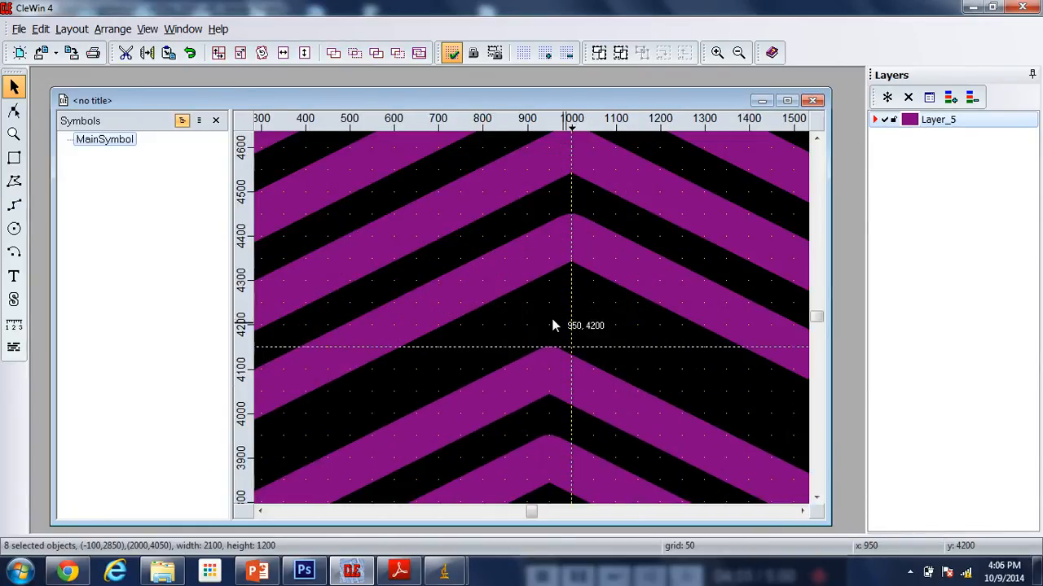
{"action": "key", "text": "Right"}
{"action": "key", "text": "Up"}
{"action": "key", "text": "Up"}
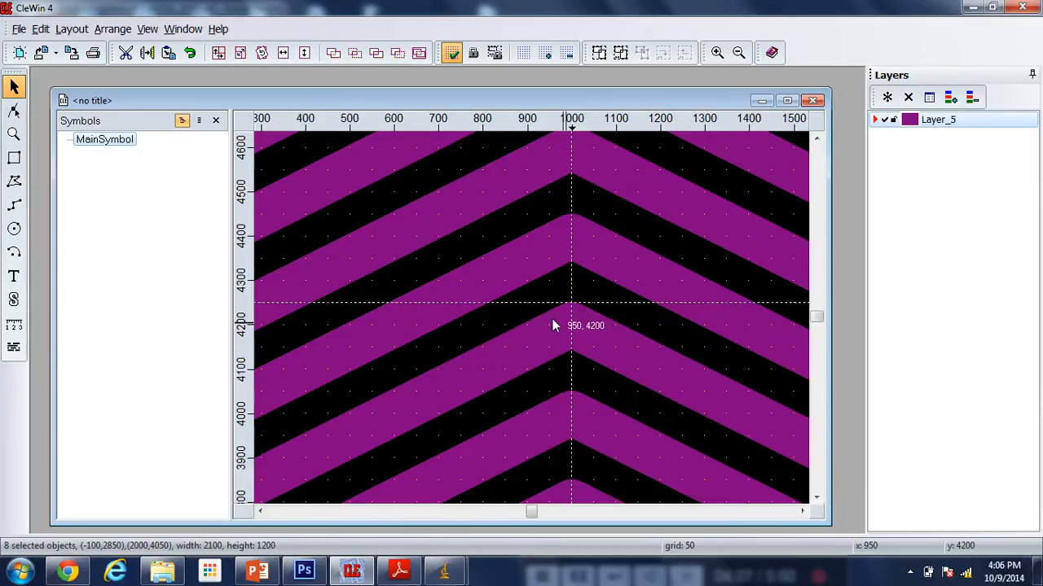
{"action": "scroll", "coordinate": [553, 325], "scroll_direction": "down", "scroll_amount": 3}
Duplicate all eight chevrons below the stack and align the copy to span (-50, 1450) to (2050, 3450)
{"action": "left_click", "coordinate": [710, 210]}
{"action": "left_click_drag", "start_coordinate": [710, 210], "coordinate": [396, 517]}
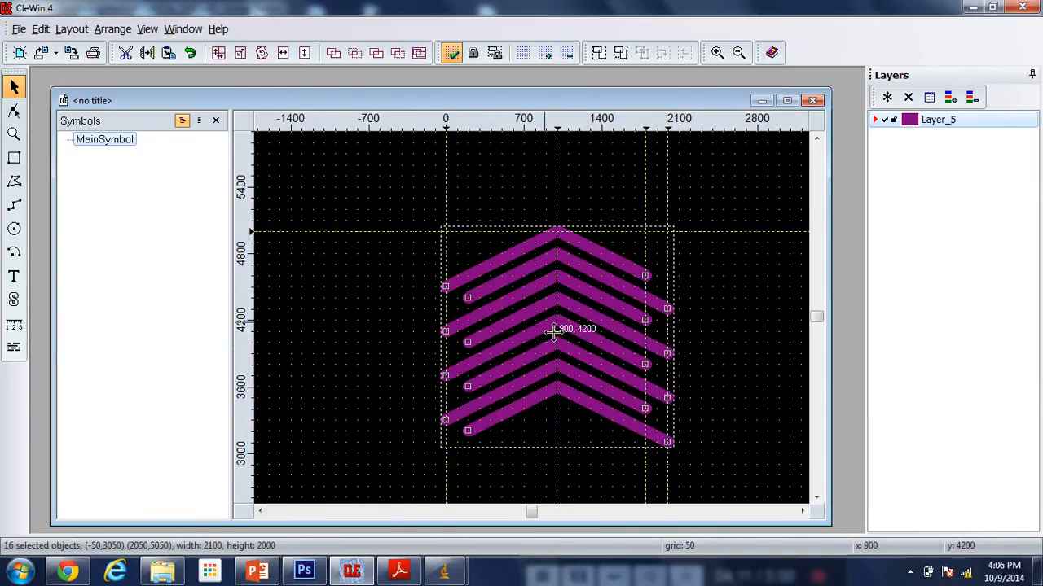
{"action": "scroll", "coordinate": [552, 329], "scroll_direction": "down", "scroll_amount": 3}
{"action": "scroll", "coordinate": [544, 302], "scroll_direction": "up", "scroll_amount": 3}
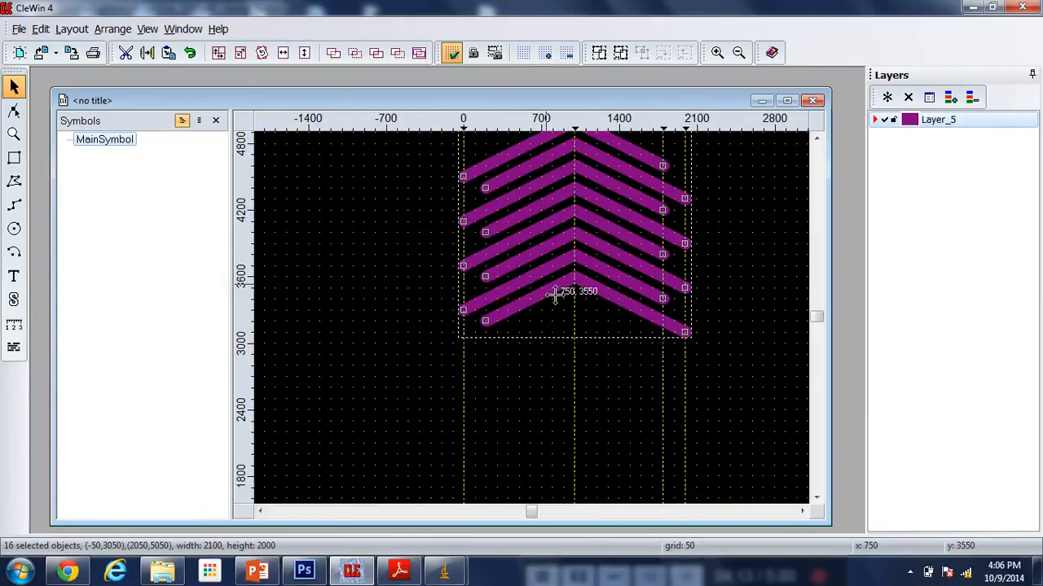
{"action": "left_click_drag", "start_coordinate": [576, 257], "coordinate": [568, 441]}
{"action": "scroll", "coordinate": [591, 307], "scroll_direction": "up", "scroll_amount": 2}
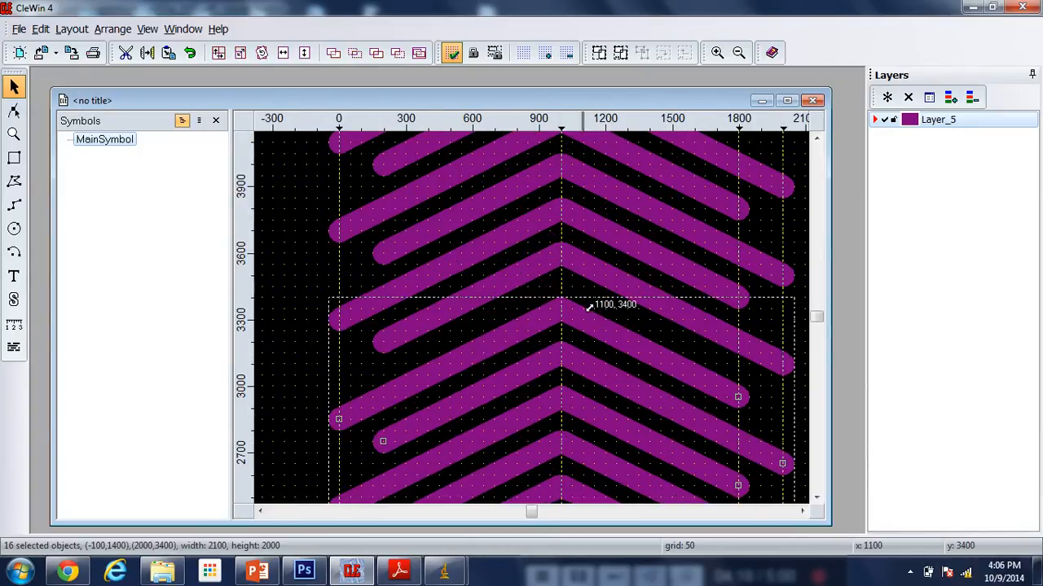
{"action": "scroll", "coordinate": [570, 277], "scroll_direction": "down", "scroll_amount": 3}
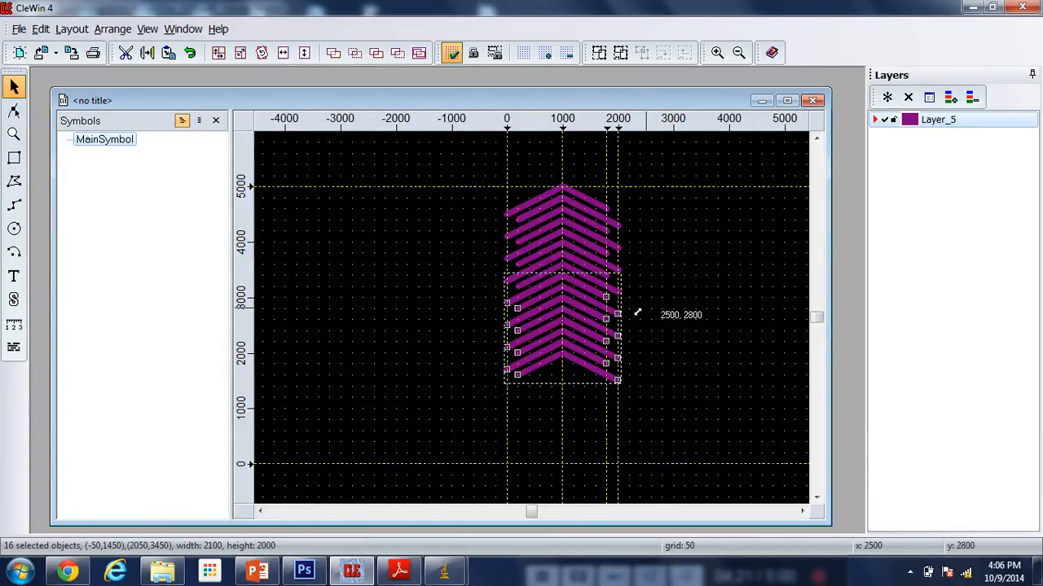
Paste another copy of the eight-chevron block below the stack and align it to span (-50, -150) to (2050, 1850)
{"action": "left_click", "coordinate": [676, 358]}
{"action": "key", "text": "ctrl+v"}
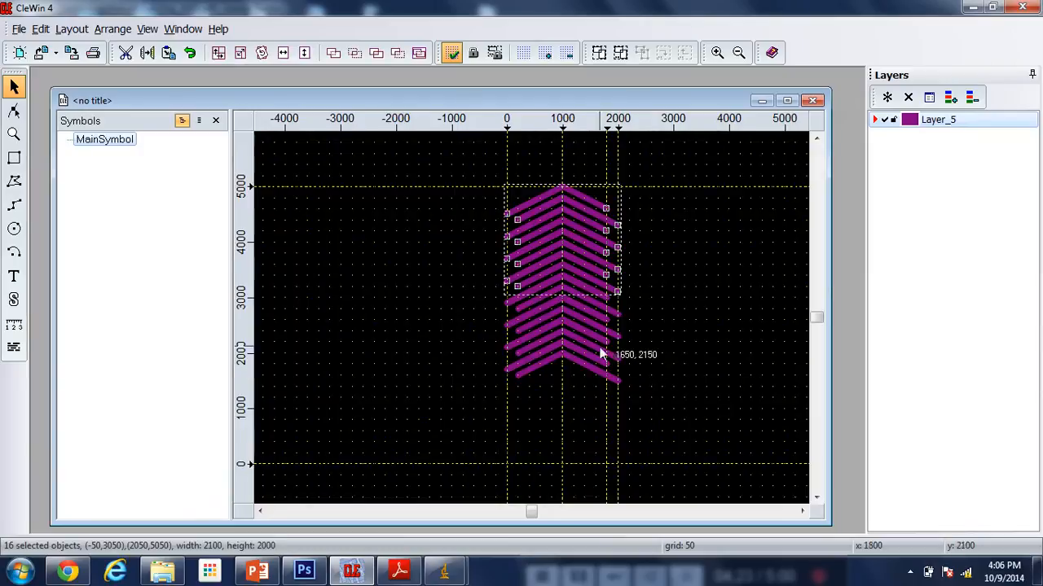
{"action": "left_click_drag", "start_coordinate": [577, 261], "coordinate": [584, 456]}
{"action": "scroll", "coordinate": [565, 399], "scroll_direction": "up", "scroll_amount": 3}
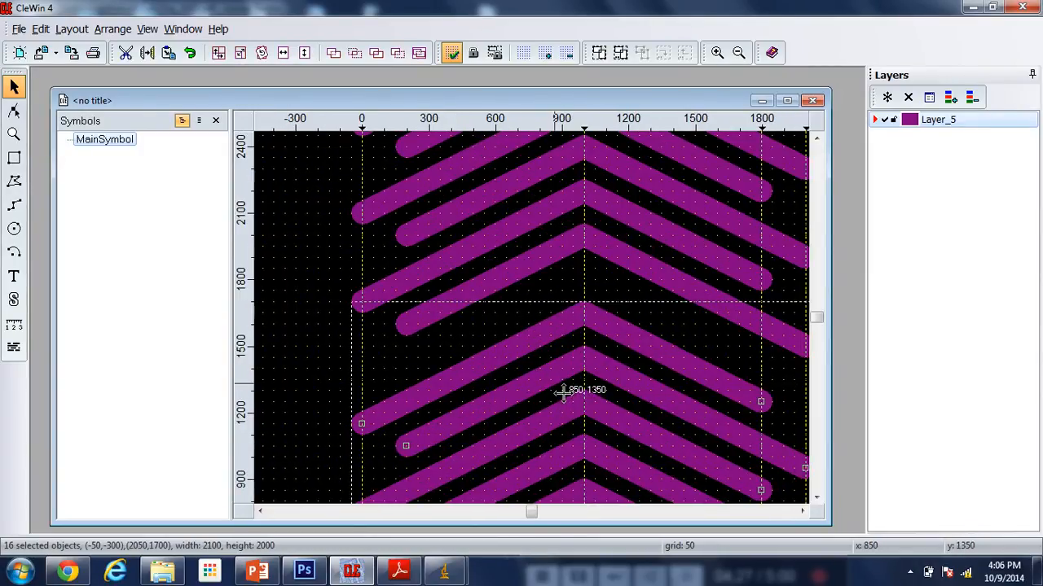
{"action": "key", "text": "Up"}
{"action": "scroll", "coordinate": [564, 392], "scroll_direction": "down", "scroll_amount": 3}
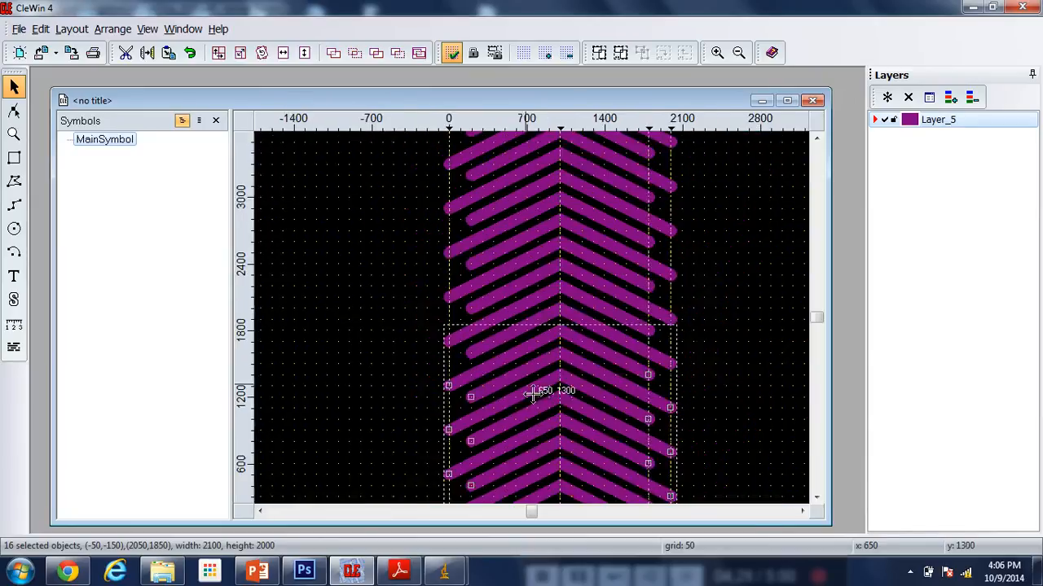
{"action": "left_click", "coordinate": [626, 333]}
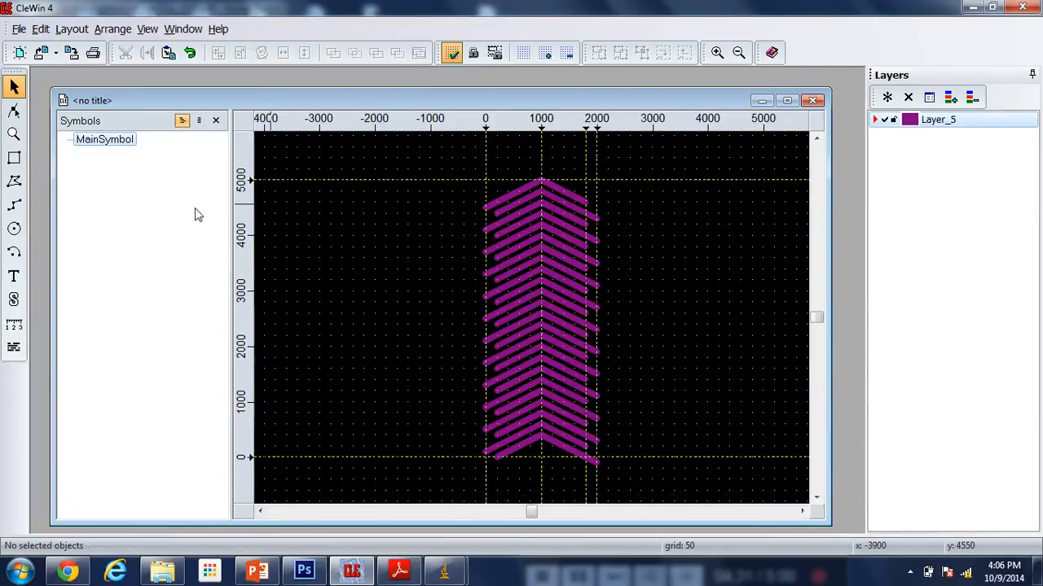
Draw a vertical bus bar rectangle 300 wide and 4750 high along the right finger ends, from (2000, -250) to (2300, 4500)
{"action": "left_click", "coordinate": [15, 158]}
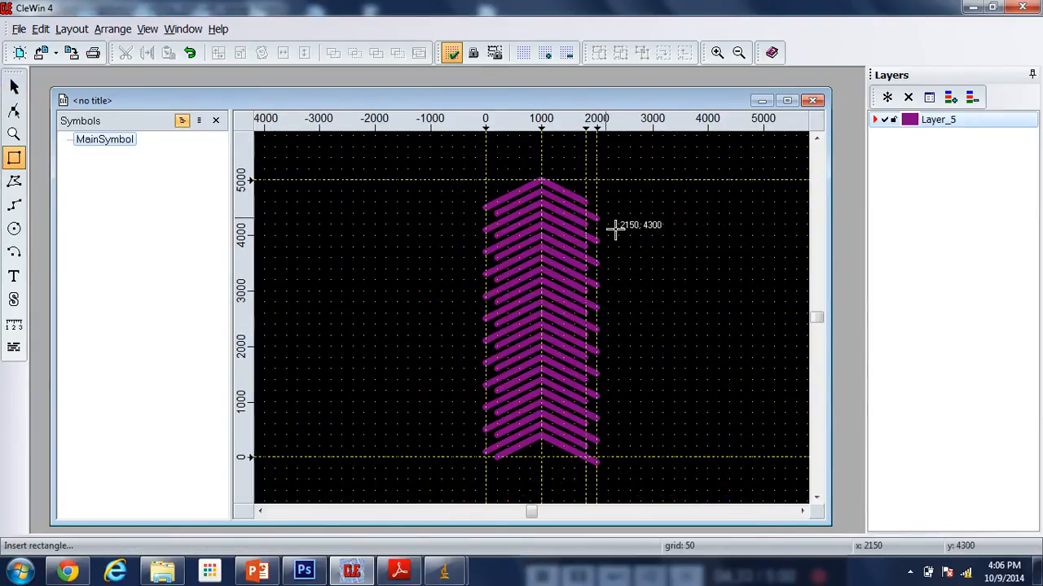
{"action": "left_click_drag", "start_coordinate": [604, 219], "coordinate": [621, 477]}
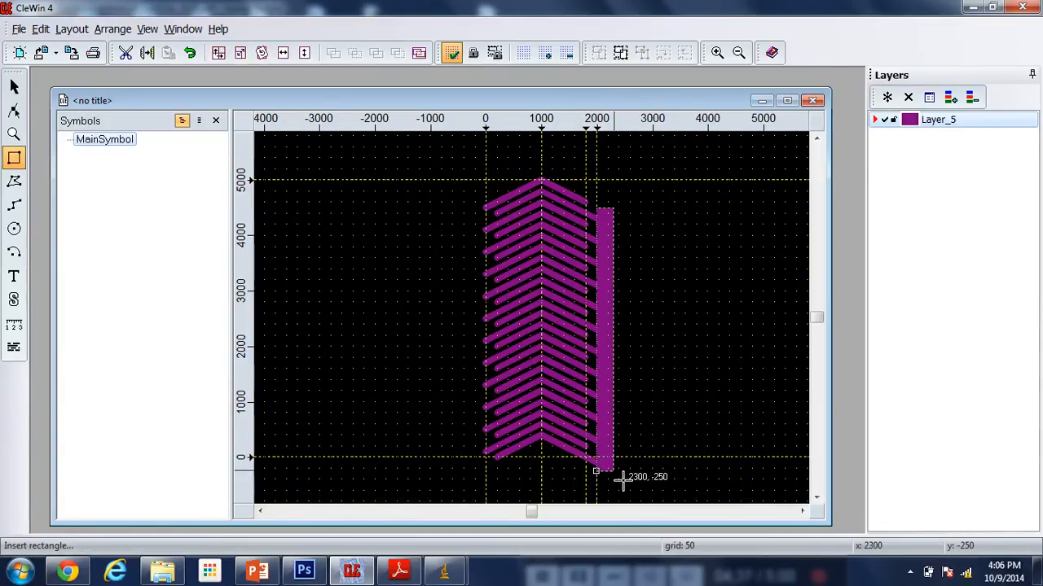
{"action": "key", "text": "Escape"}
{"action": "left_click", "coordinate": [627, 342]}
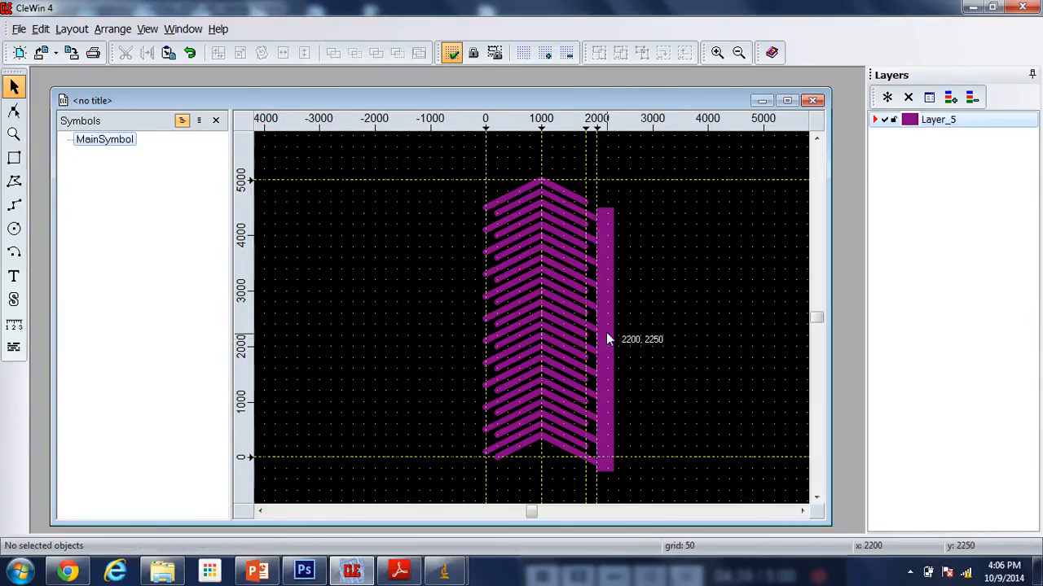
Place a copy of the vertical bus bar along the left finger ends, spanning about x = -300 to 0 and y = -150 to 4600
{"action": "left_click", "coordinate": [613, 365]}
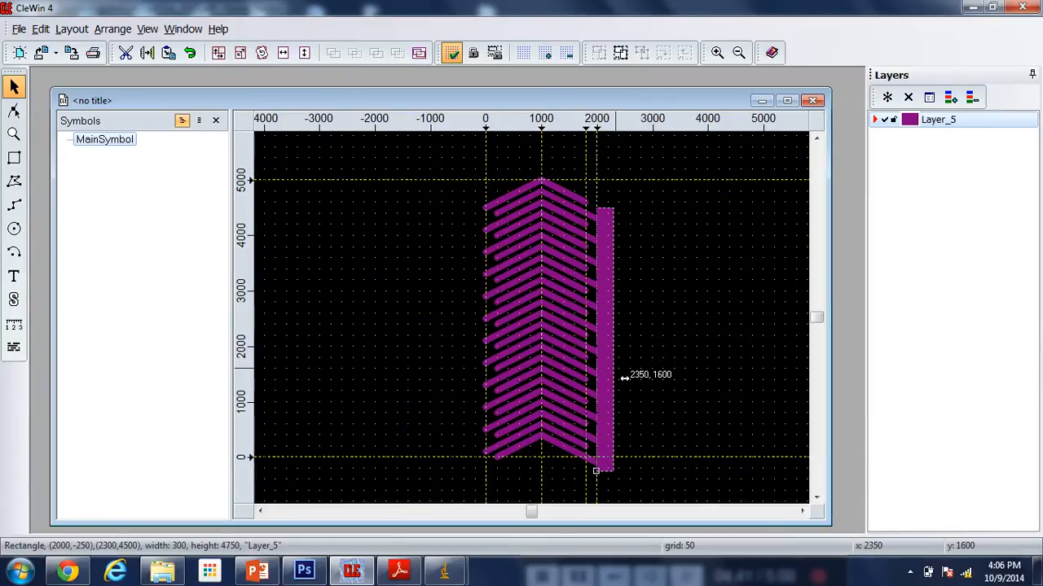
{"action": "left_click_drag", "start_coordinate": [615, 364], "coordinate": [485, 356]}
{"action": "left_click", "coordinate": [755, 323]}
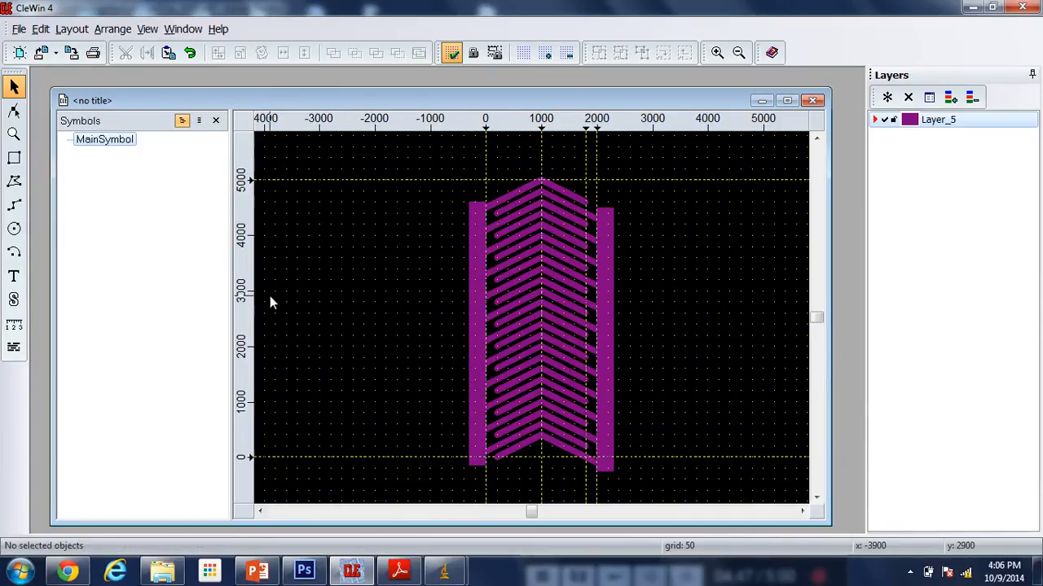
Draw a horizontal connection rectangle 2250 wide and 550 high overlapping the left bus bar, from (-2450, 2000) to (-200, 2550)
{"action": "left_click", "coordinate": [14, 159]}
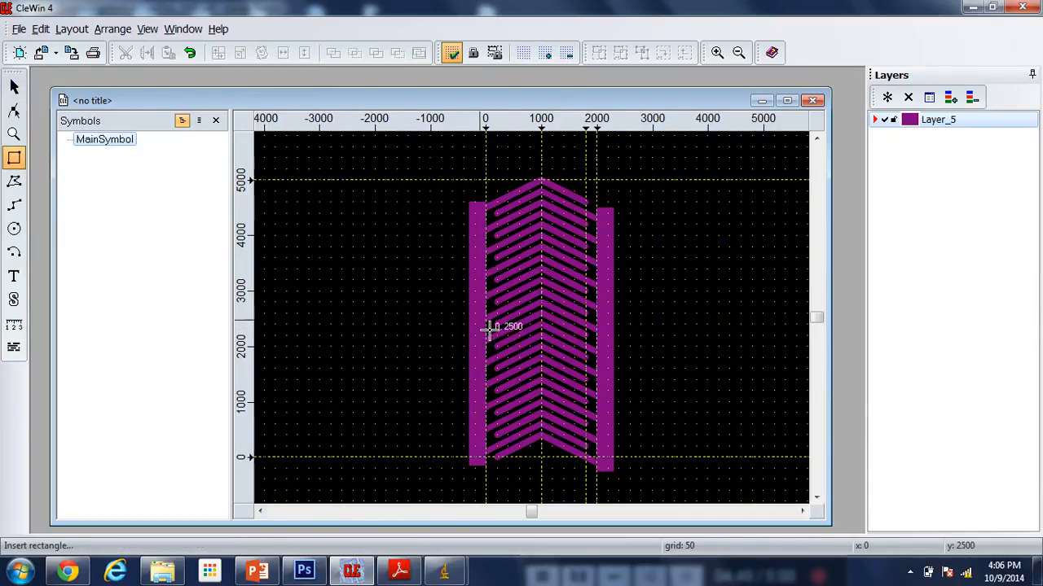
{"action": "left_click_drag", "start_coordinate": [484, 326], "coordinate": [359, 358]}
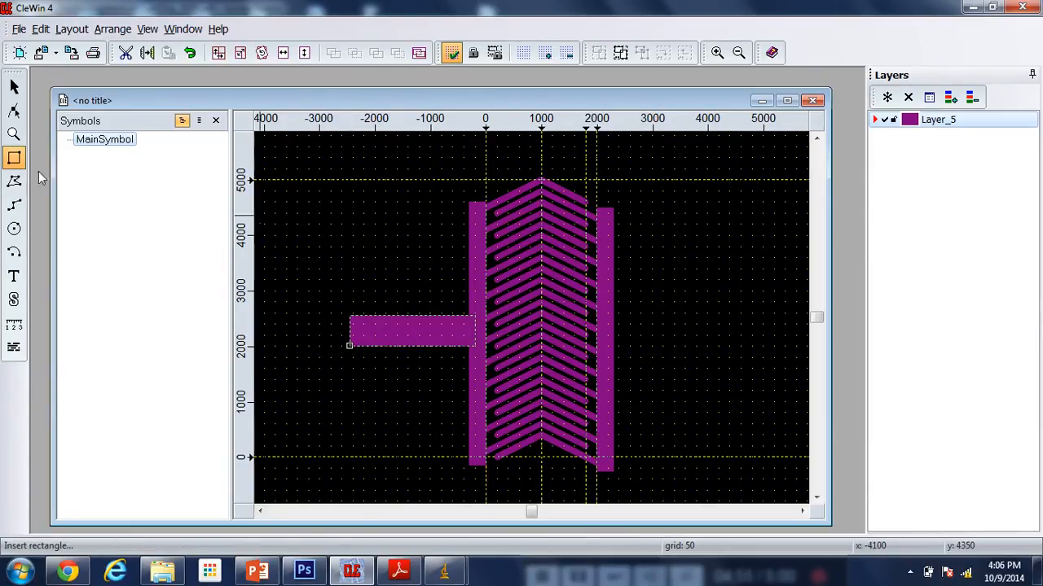
{"action": "left_click", "coordinate": [14, 85]}
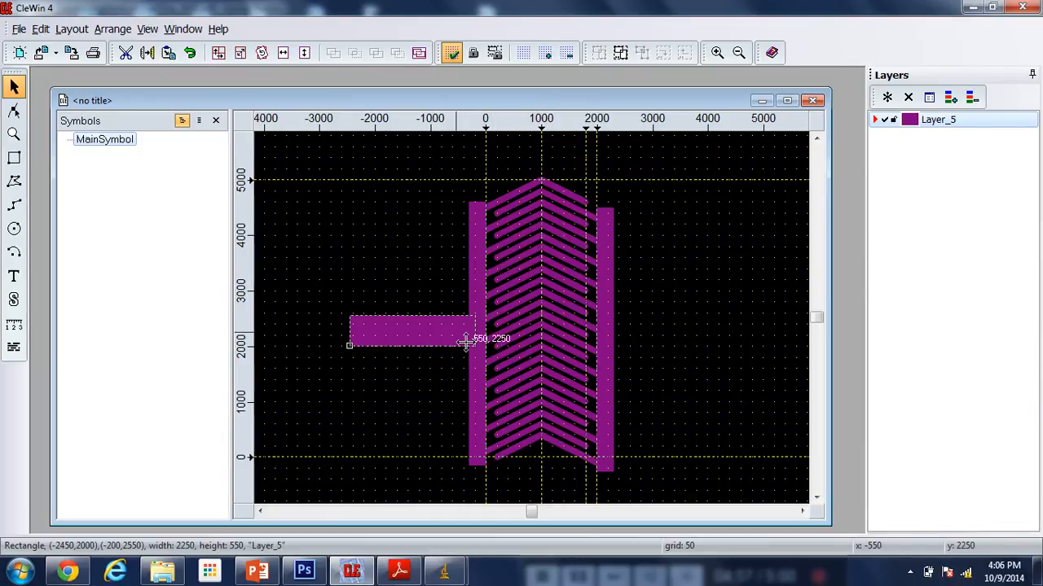